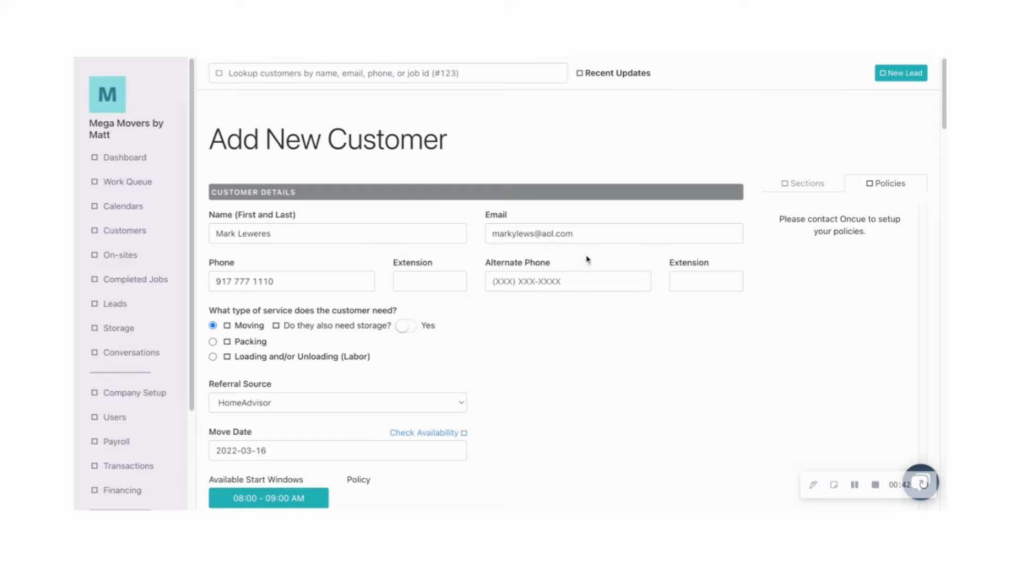
- Review the new customer's contact details, service type, referral source, move date, start windows and origin address
{"action": "scroll", "coordinate": [509, 323], "scroll_direction": "down", "scroll_amount": 2}
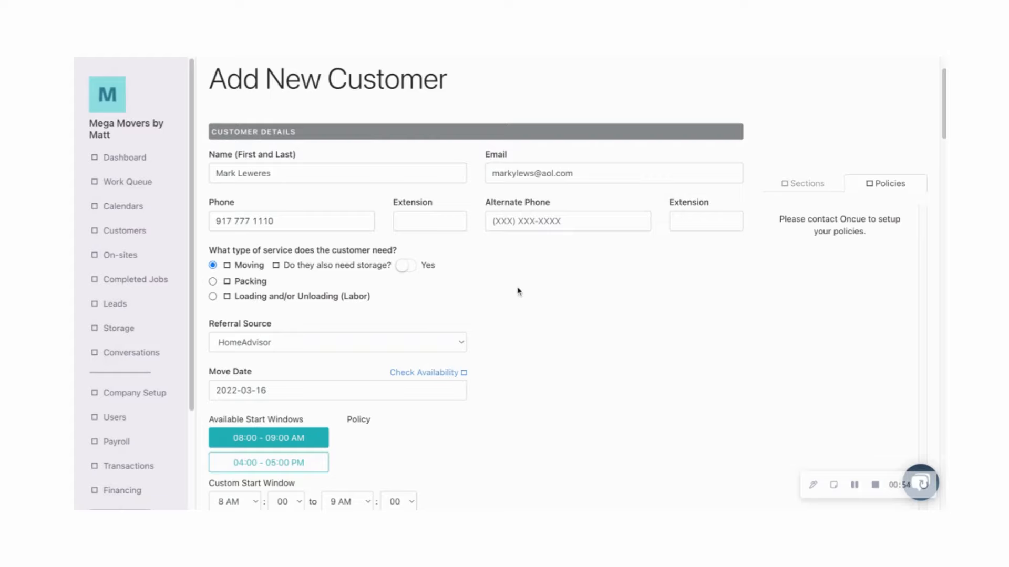
{"action": "scroll", "coordinate": [518, 292], "scroll_direction": "down", "scroll_amount": 2}
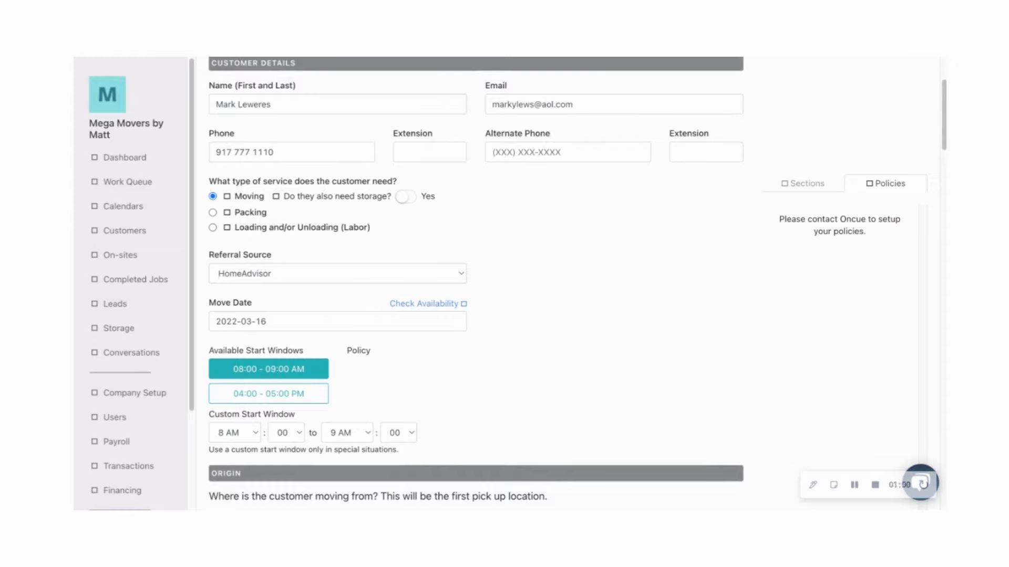
{"action": "left_click", "coordinate": [337, 273]}
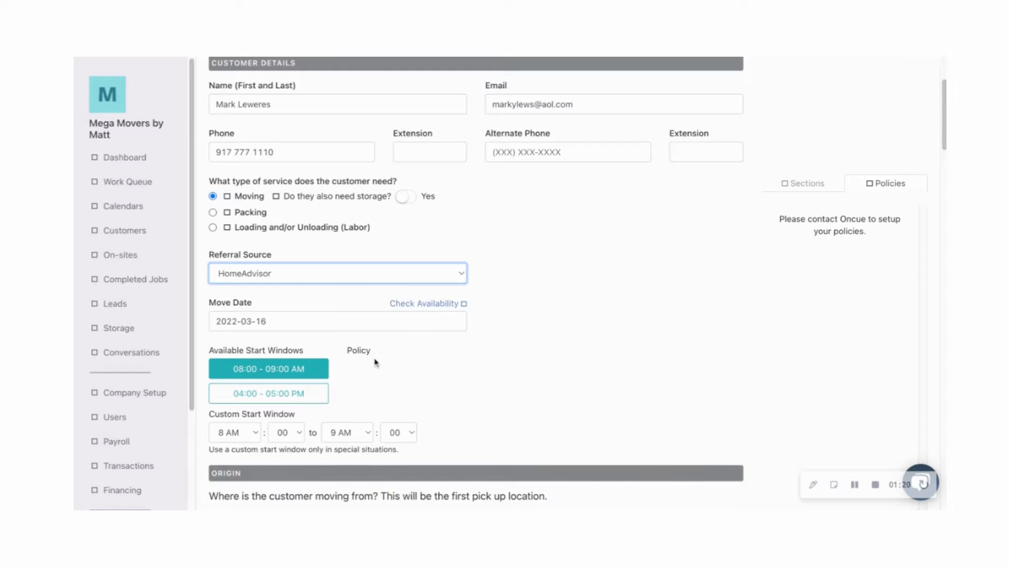
{"action": "scroll", "coordinate": [374, 360], "scroll_direction": "down", "scroll_amount": 1}
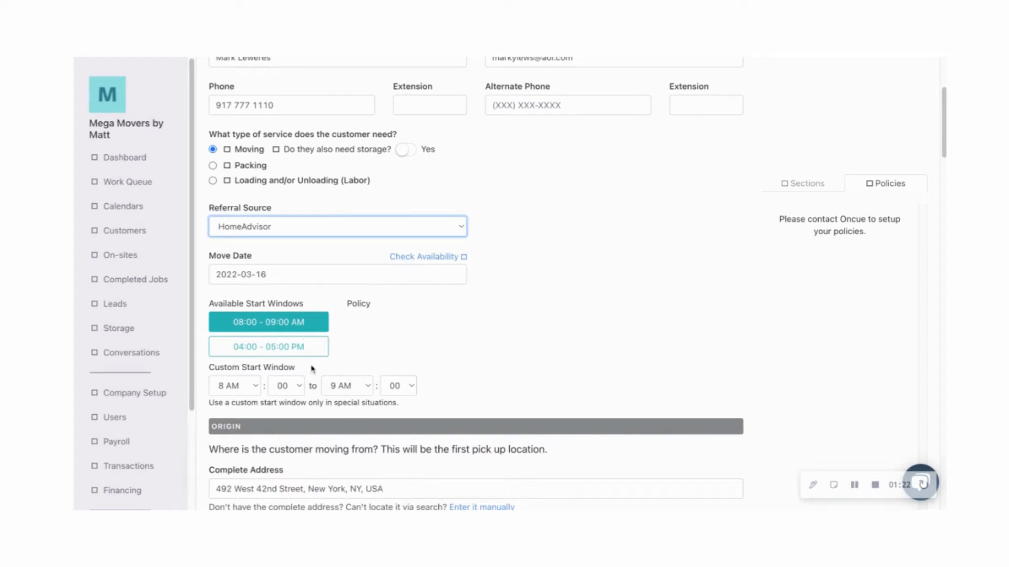
{"action": "scroll", "coordinate": [268, 365], "scroll_direction": "down", "scroll_amount": 1}
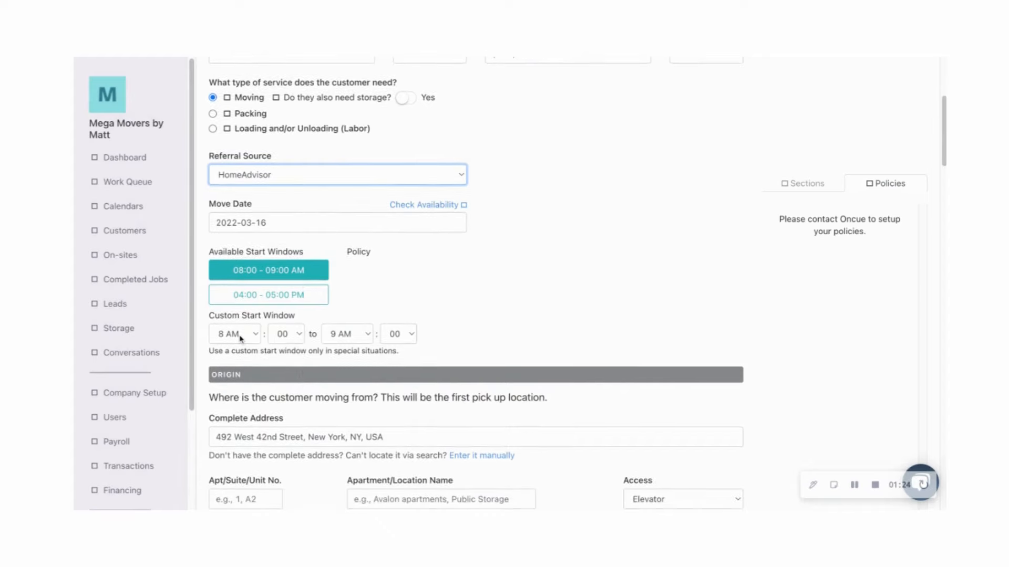
{"action": "scroll", "coordinate": [447, 349], "scroll_direction": "down", "scroll_amount": 2}
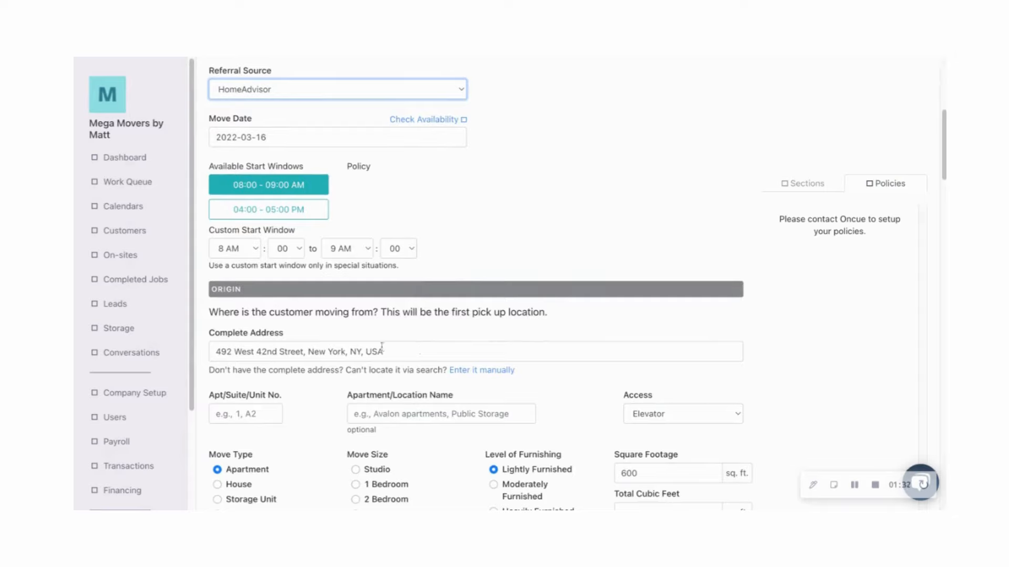
{"action": "scroll", "coordinate": [431, 349], "scroll_direction": "down", "scroll_amount": 1}
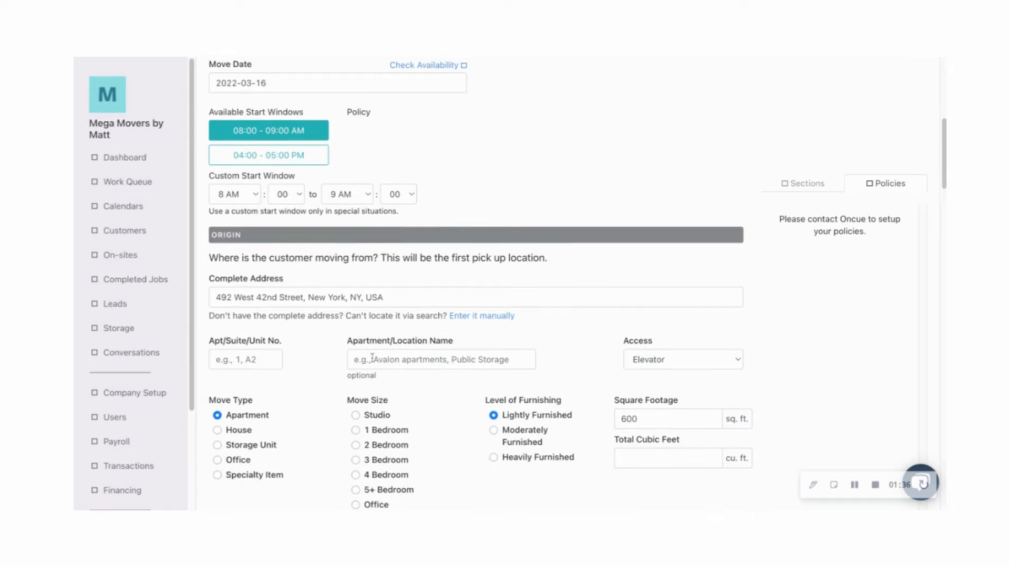
- Check the origin's access options and set its move size to 1 Bedroom
{"action": "left_click", "coordinate": [698, 362]}
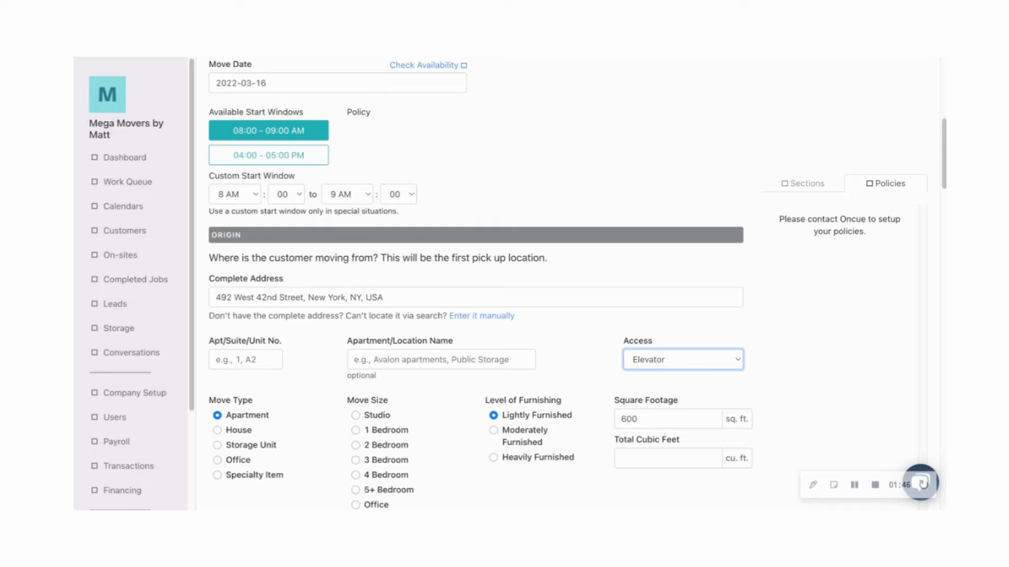
{"action": "scroll", "coordinate": [306, 403], "scroll_direction": "down", "scroll_amount": 2}
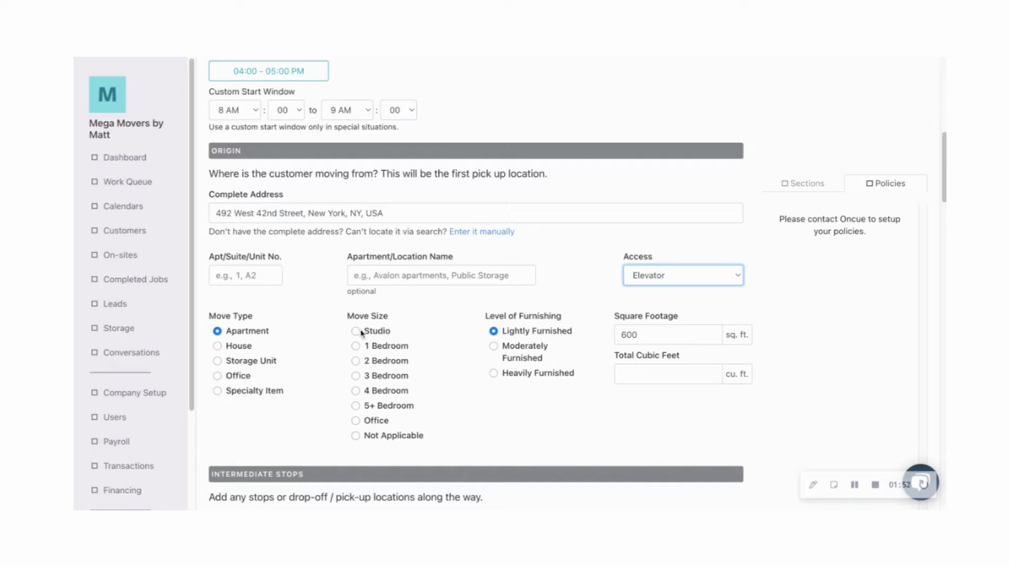
{"action": "left_click", "coordinate": [359, 348]}
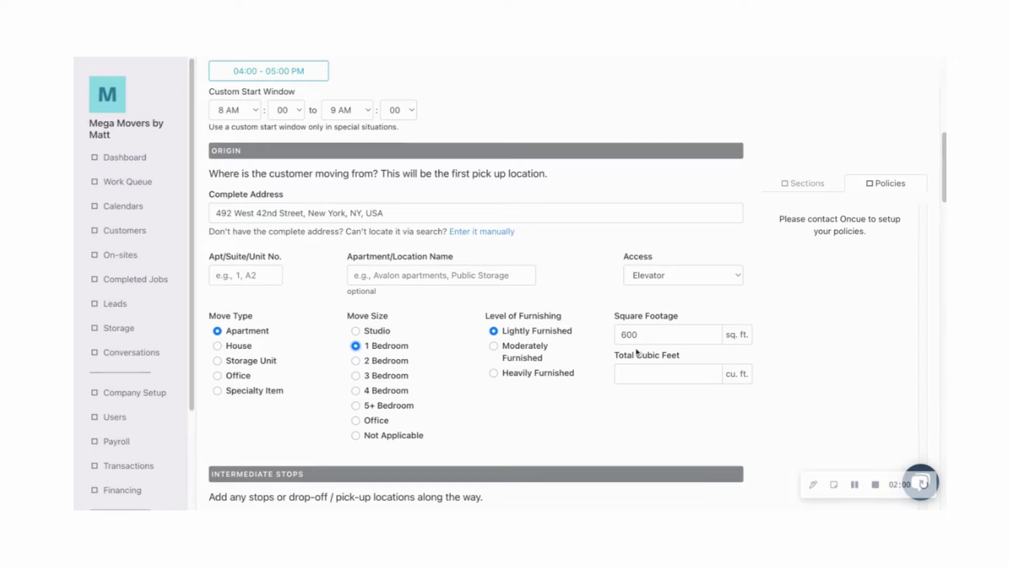
- Add an intermediate pick-up/drop-off stop to the move and remove it again
{"action": "scroll", "coordinate": [663, 338], "scroll_direction": "down", "scroll_amount": 1}
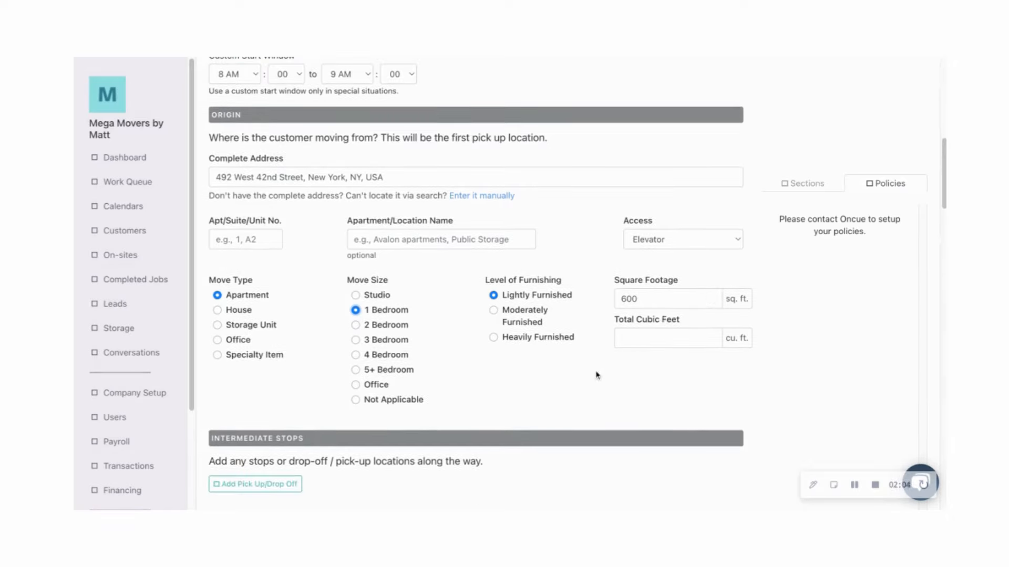
{"action": "scroll", "coordinate": [597, 375], "scroll_direction": "down", "scroll_amount": 5}
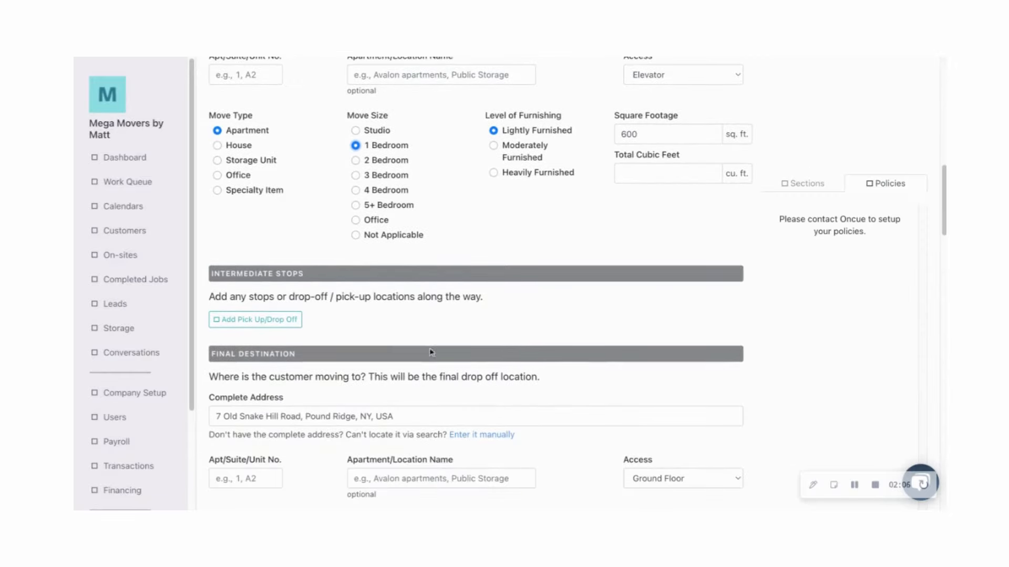
{"action": "left_click", "coordinate": [276, 323]}
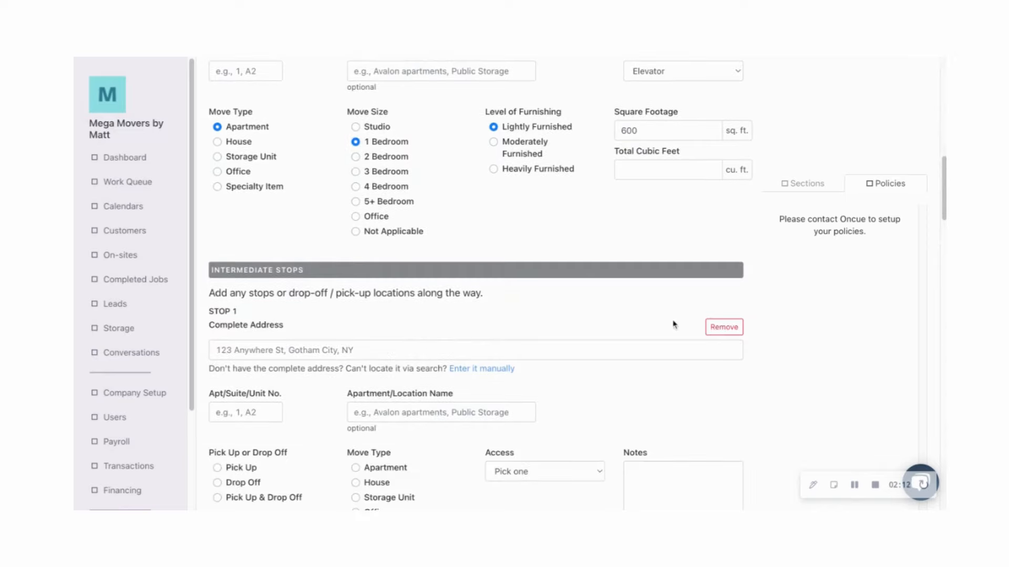
{"action": "left_click", "coordinate": [721, 327]}
- Review the final destination's address and its access options
{"action": "scroll", "coordinate": [603, 329], "scroll_direction": "down", "scroll_amount": 5}
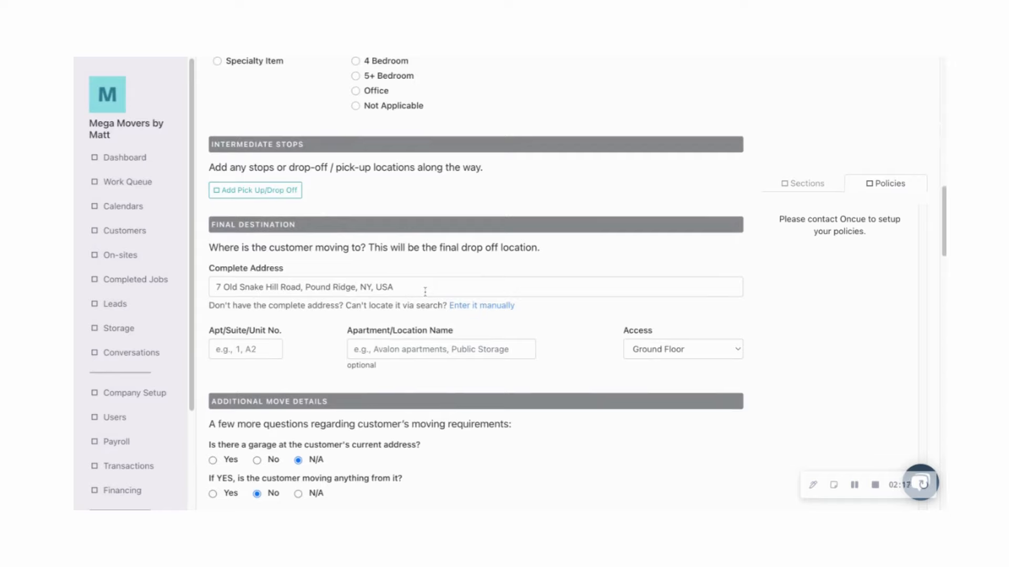
{"action": "left_click", "coordinate": [297, 288]}
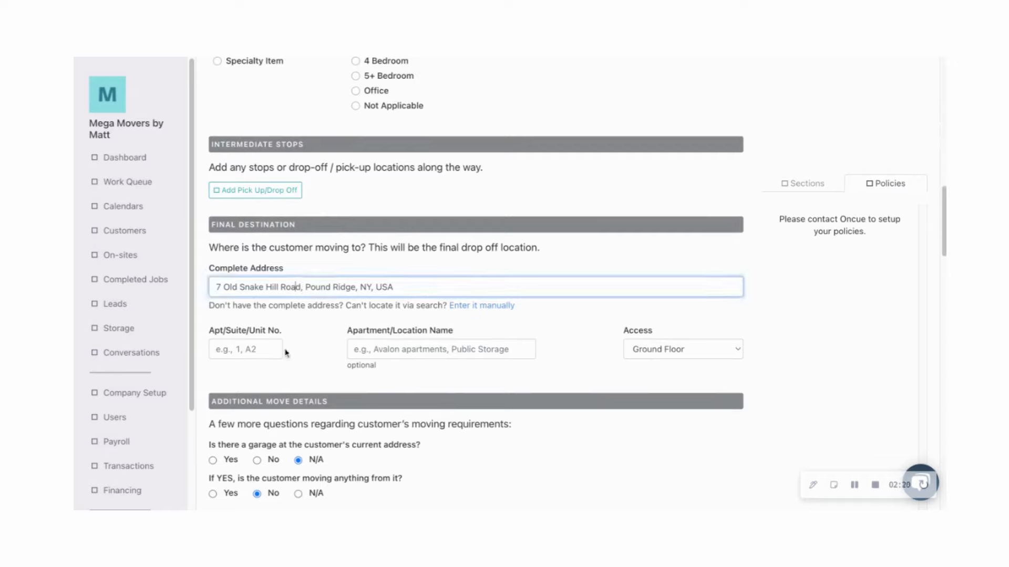
{"action": "left_click", "coordinate": [703, 354]}
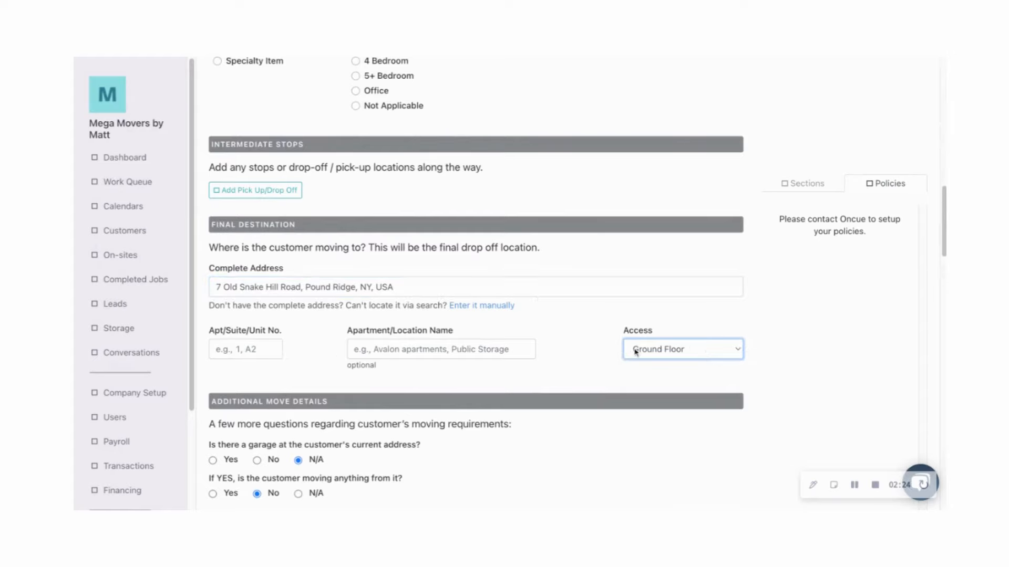
- Mark BBQ as a specialty item and Grandfather Clock as a fragile item in the additional move details
{"action": "scroll", "coordinate": [633, 351], "scroll_direction": "down", "scroll_amount": 3}
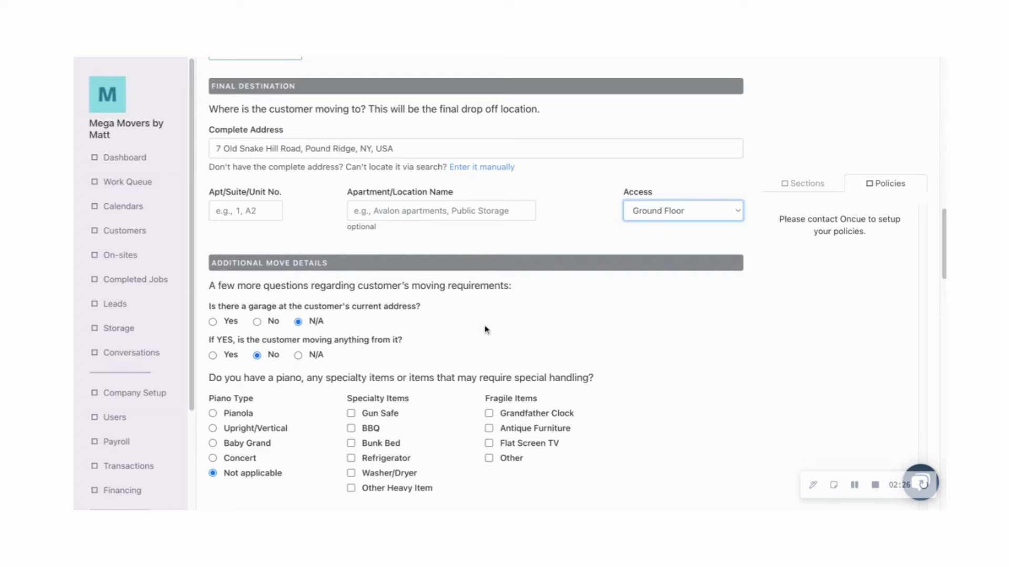
{"action": "scroll", "coordinate": [486, 330], "scroll_direction": "down", "scroll_amount": 1}
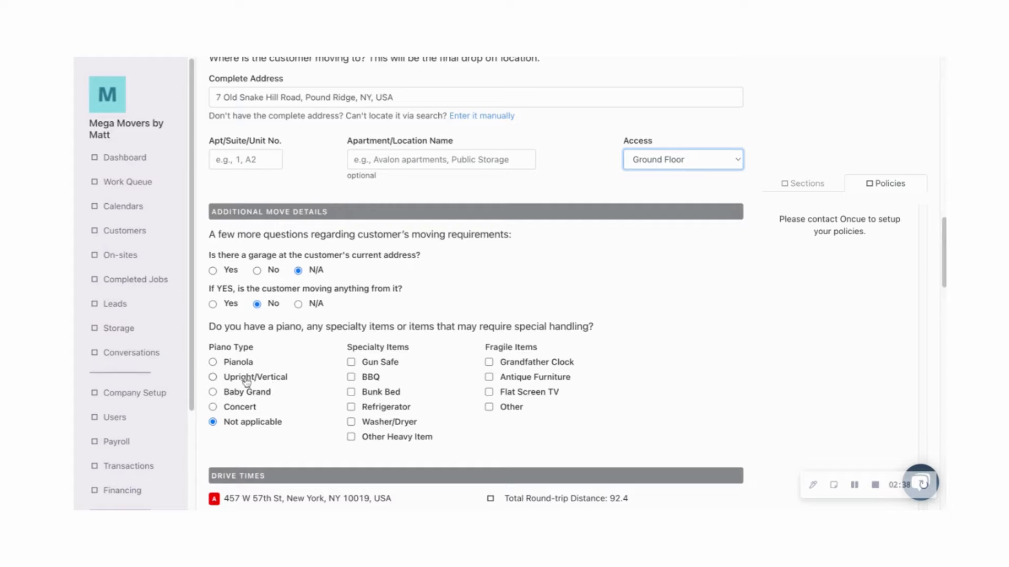
{"action": "scroll", "coordinate": [254, 390], "scroll_direction": "down", "scroll_amount": 1}
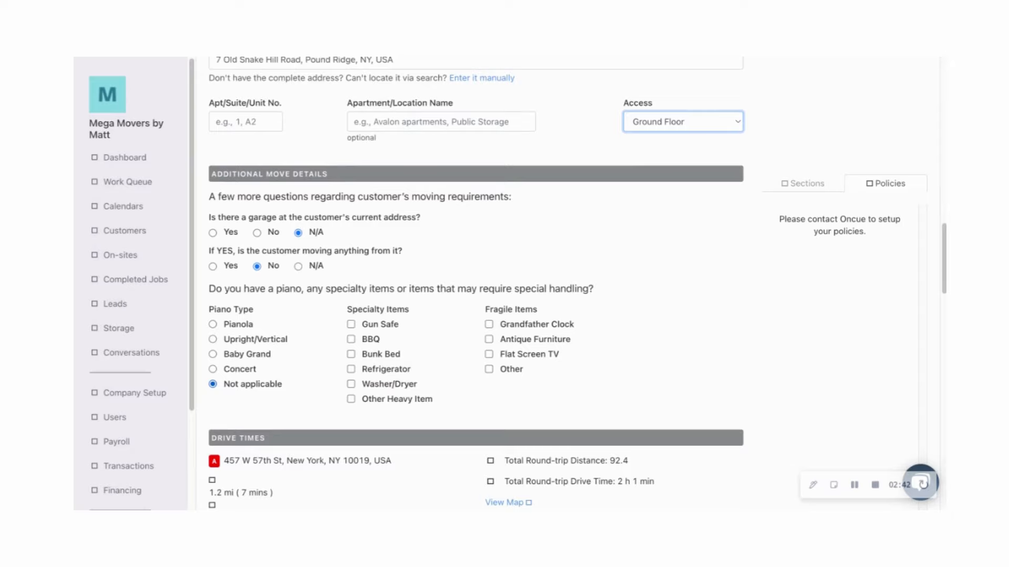
{"action": "left_click", "coordinate": [351, 339]}
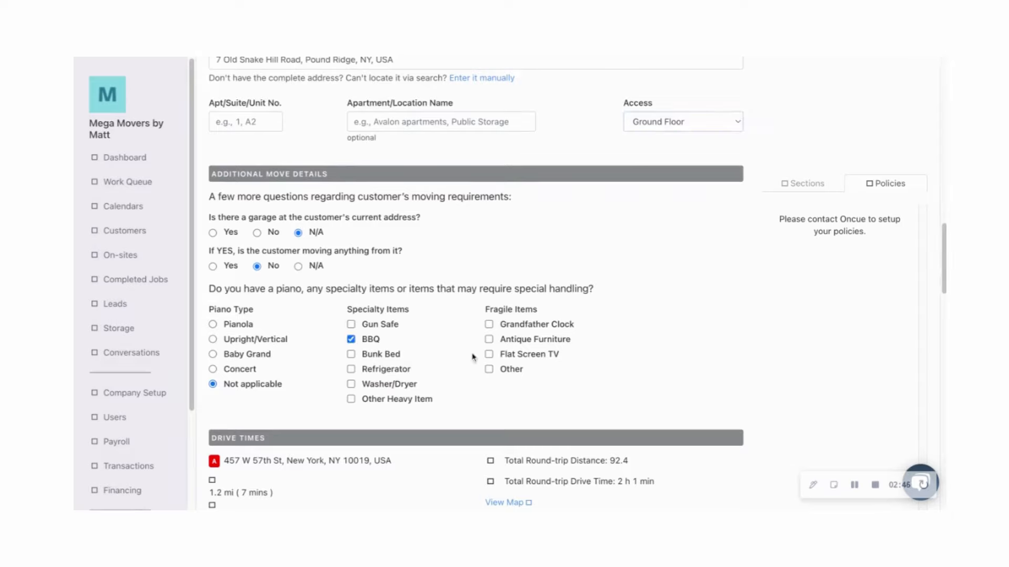
{"action": "scroll", "coordinate": [484, 367], "scroll_direction": "down", "scroll_amount": 2}
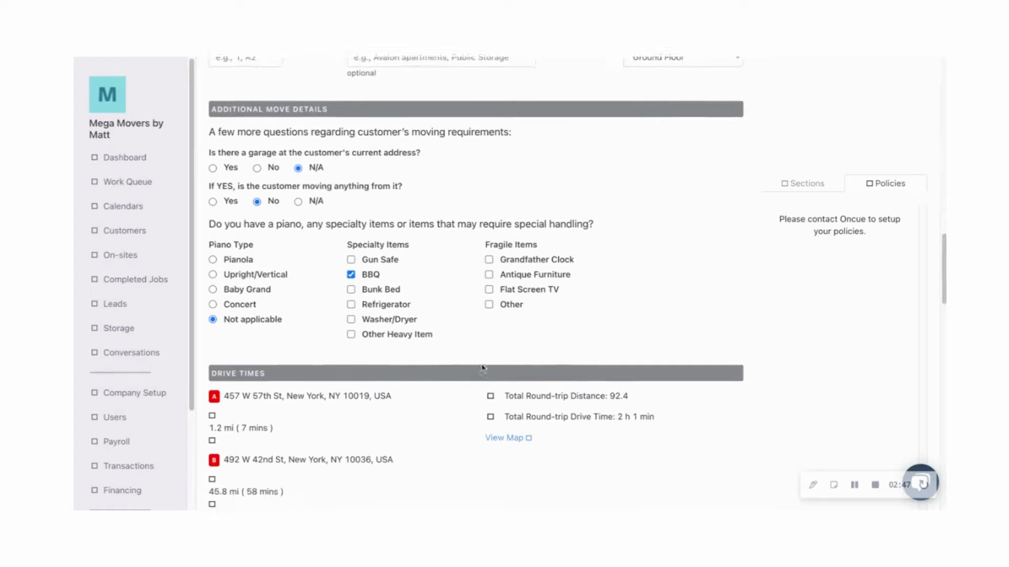
{"action": "left_click", "coordinate": [489, 257]}
- Check the drive times between the stops and open the route map
{"action": "scroll", "coordinate": [420, 370], "scroll_direction": "down", "scroll_amount": 2}
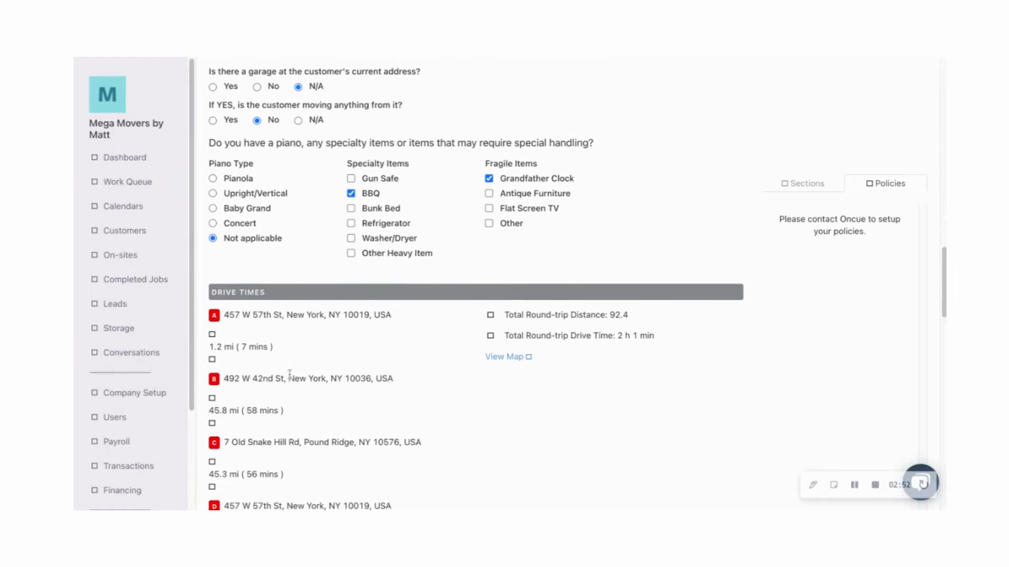
{"action": "scroll", "coordinate": [349, 383], "scroll_direction": "down", "scroll_amount": 1}
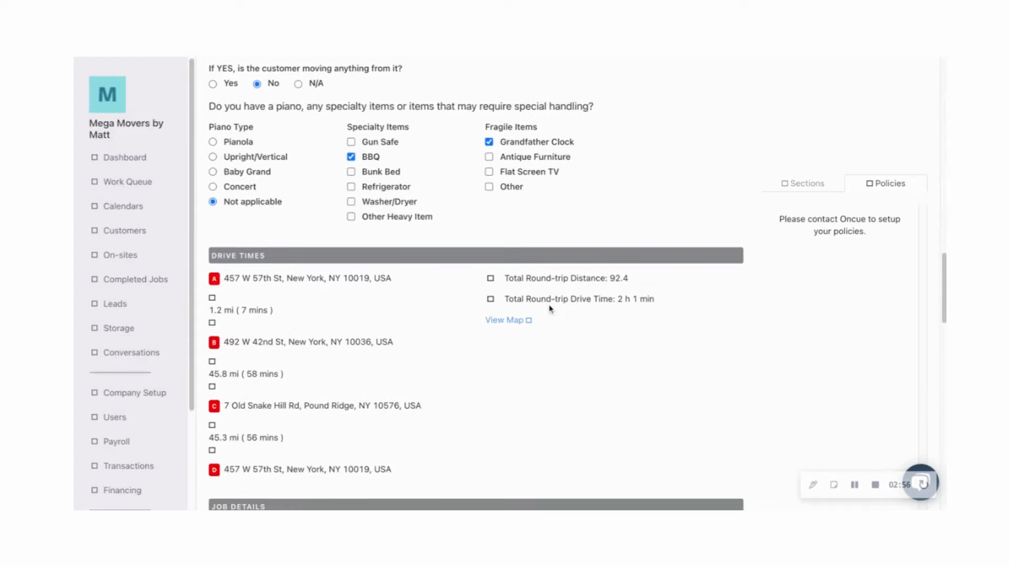
{"action": "left_click", "coordinate": [512, 325]}
- Apply the suggested crew size of 4 movers in the job details
{"action": "scroll", "coordinate": [475, 283], "scroll_direction": "down", "scroll_amount": 4}
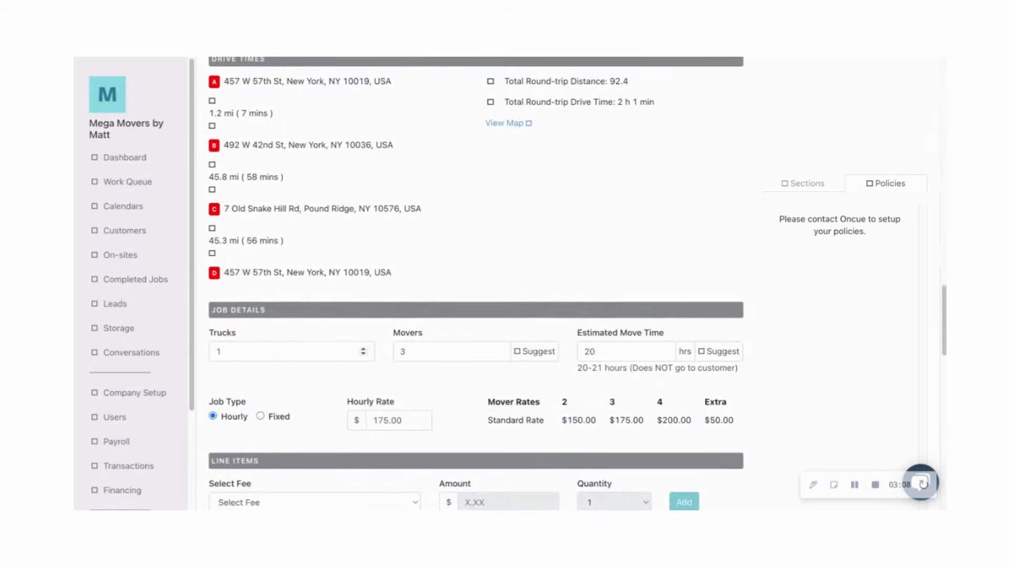
{"action": "left_click", "coordinate": [538, 353]}
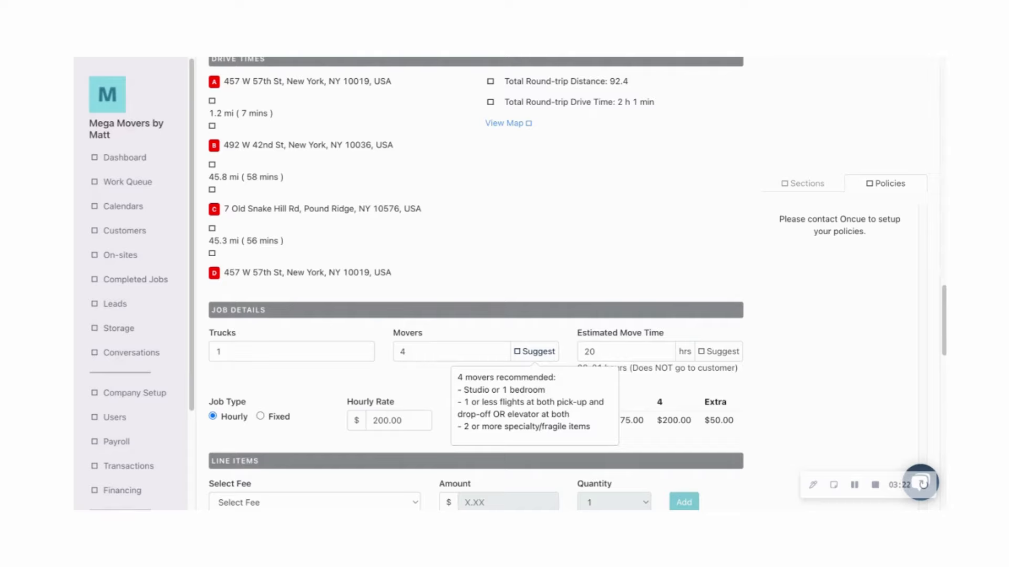
- Look through the line-item fees, liability coverage options, customer notes and internal notes
{"action": "scroll", "coordinate": [518, 353], "scroll_direction": "down", "scroll_amount": 2}
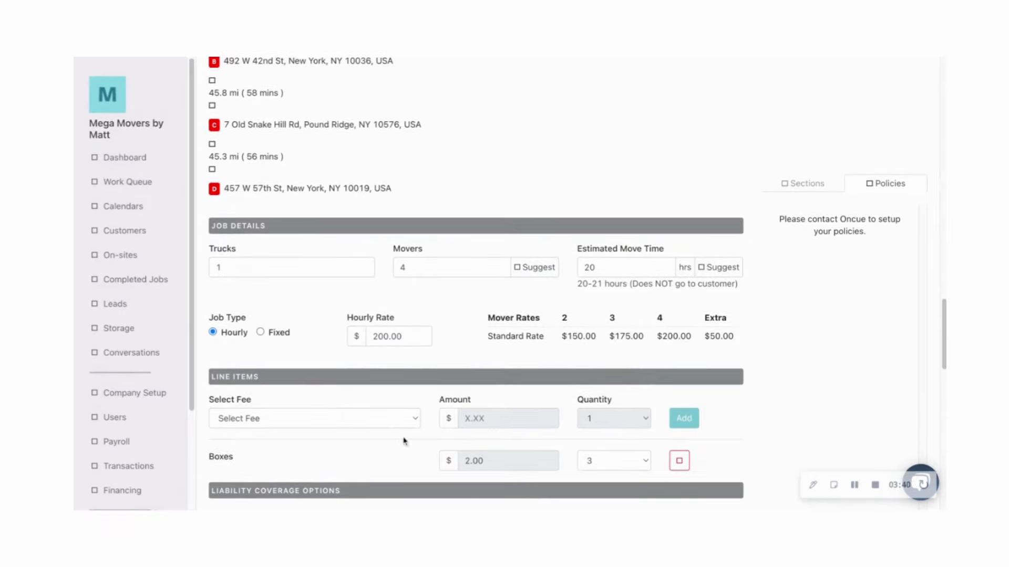
{"action": "left_click", "coordinate": [416, 420]}
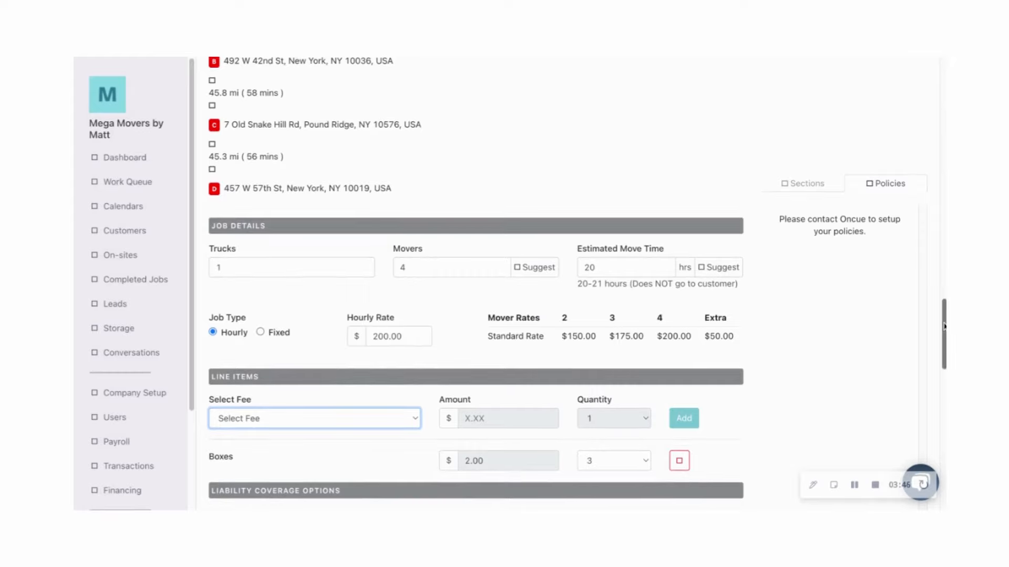
{"action": "left_click_drag", "start_coordinate": [944, 328], "coordinate": [944, 374]}
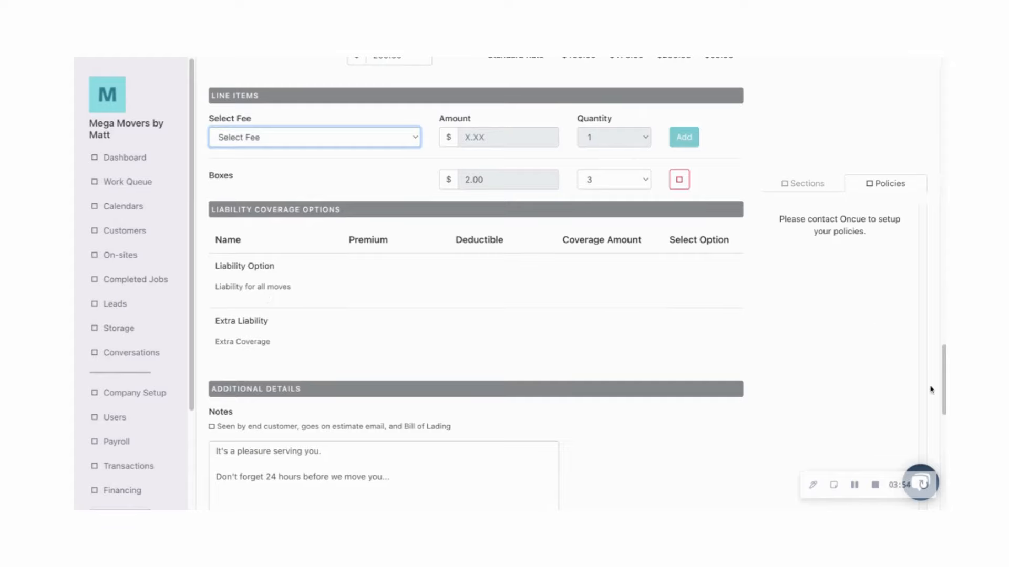
{"action": "scroll", "coordinate": [944, 379], "scroll_direction": "down", "scroll_amount": 3}
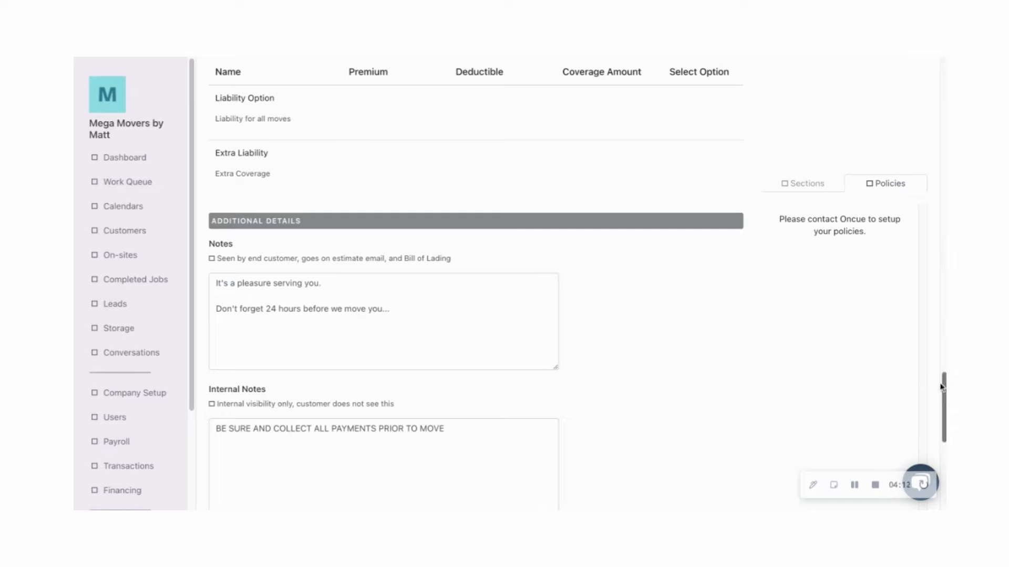
{"action": "left_click_drag", "start_coordinate": [944, 385], "coordinate": [943, 395]}
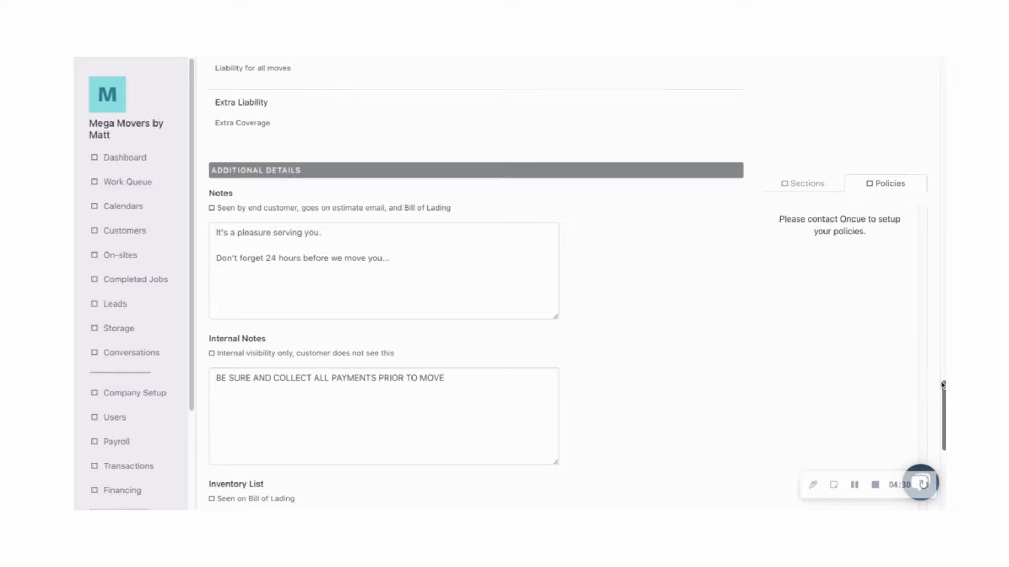
- Open the inventory selection and add one each of AC, Large, Deep Freezer and Dehumidifier
{"action": "scroll", "coordinate": [942, 383], "scroll_direction": "down", "scroll_amount": 3}
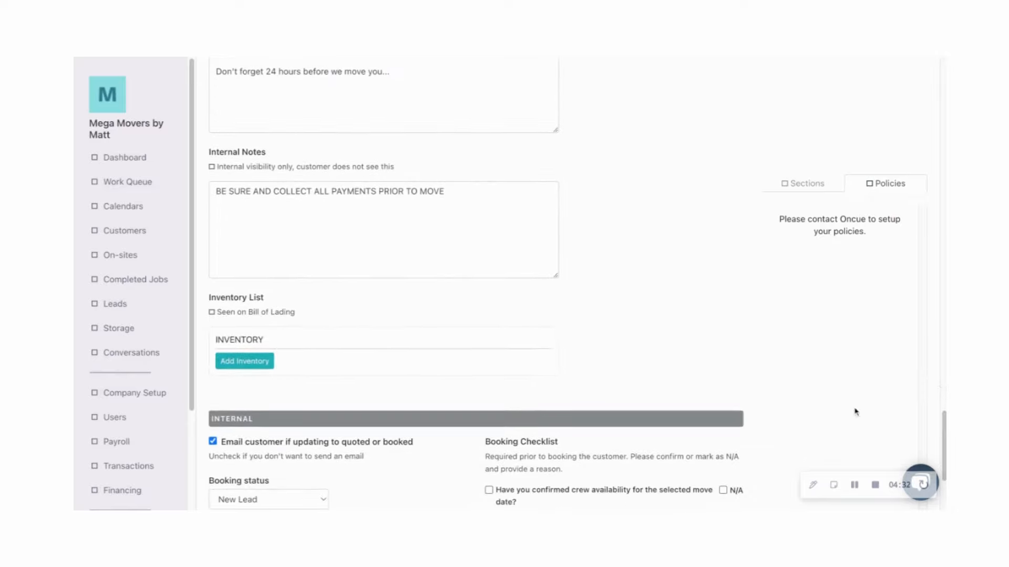
{"action": "left_click", "coordinate": [234, 364]}
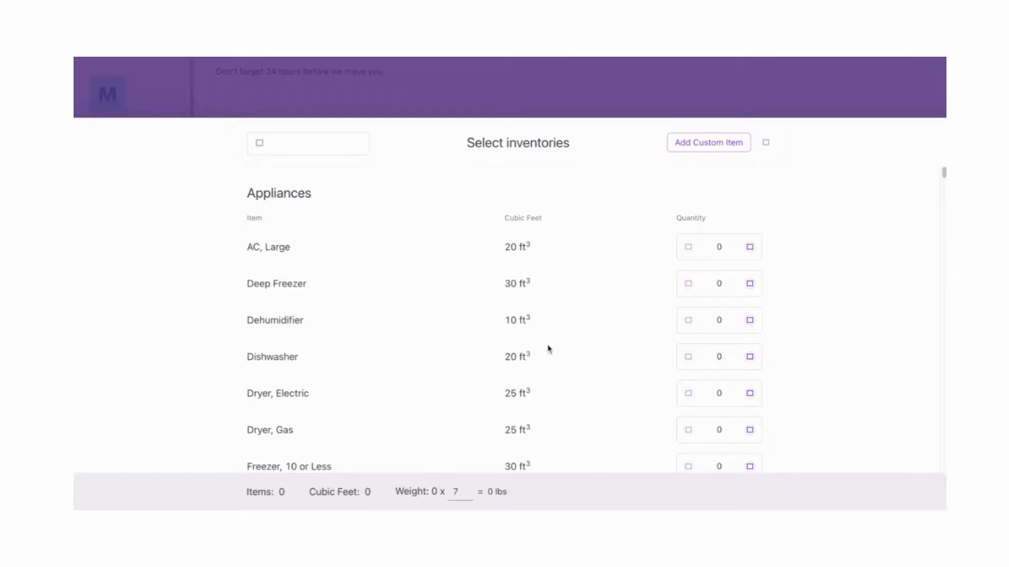
{"action": "left_click", "coordinate": [749, 247]}
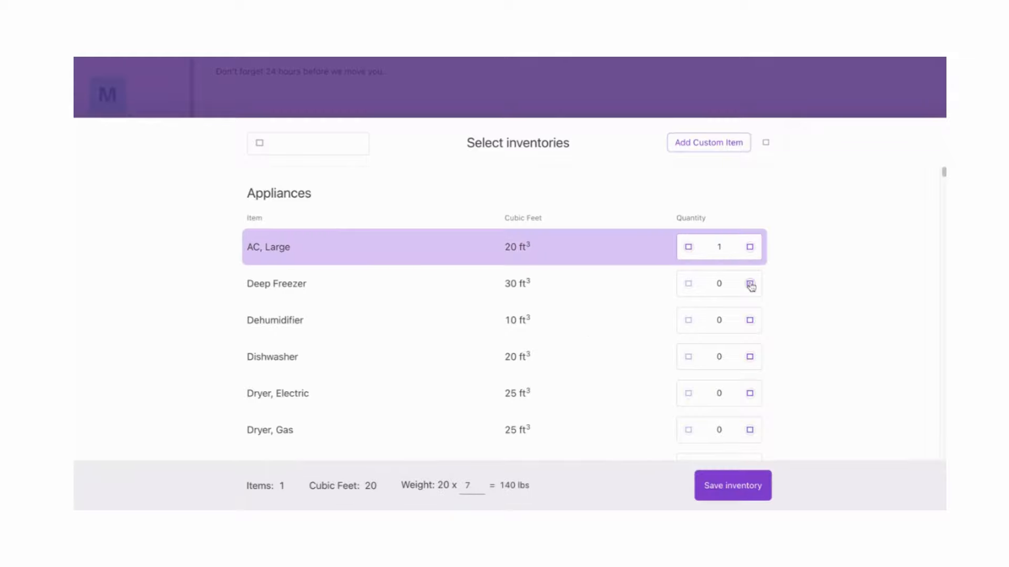
{"action": "left_click", "coordinate": [750, 284]}
{"action": "left_click", "coordinate": [750, 320]}
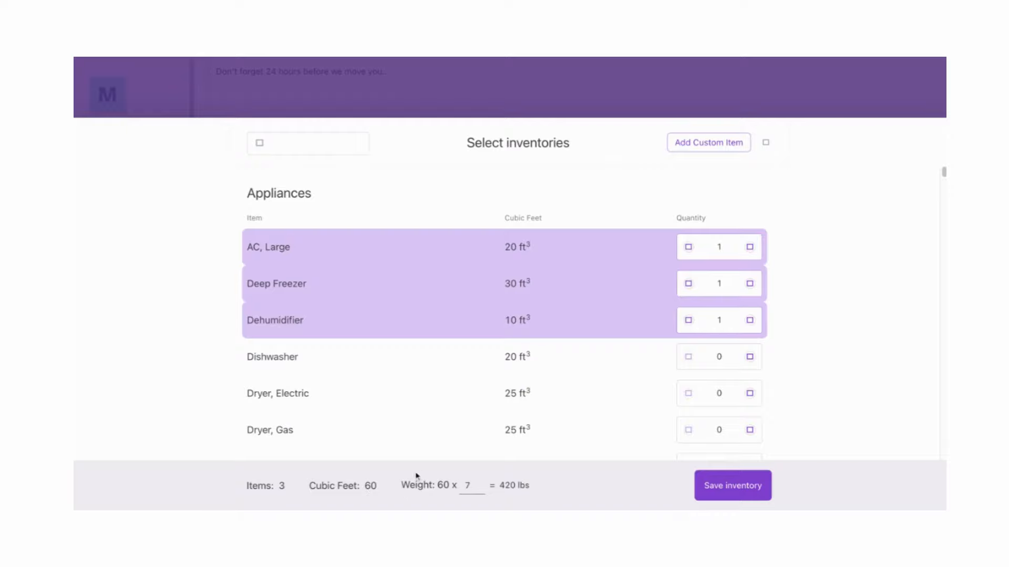
- Search the inventory for "bed" and add one Bed, King and one Bed, Queen
{"action": "left_click", "coordinate": [289, 140]}
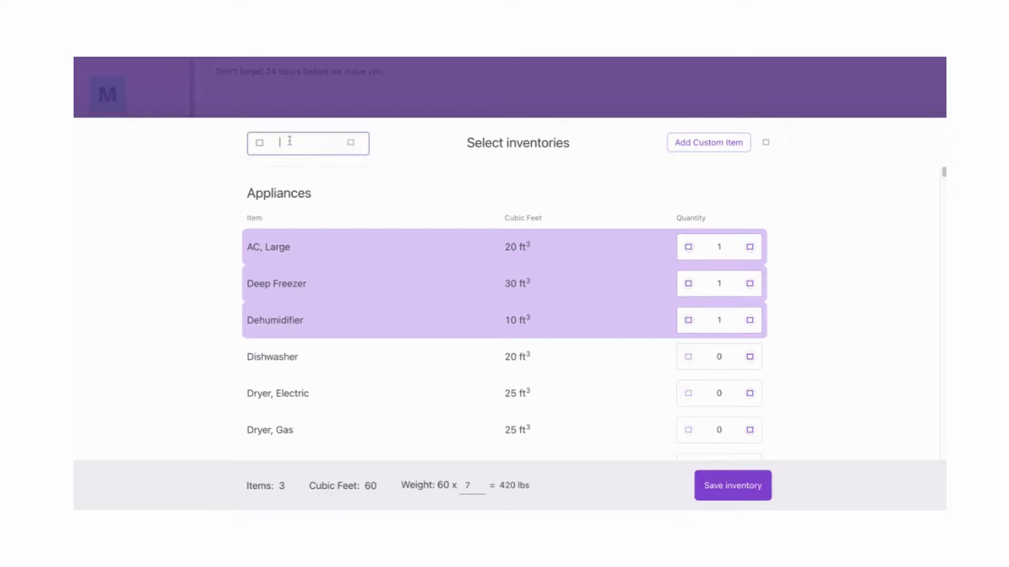
{"action": "type", "text": "bed"}
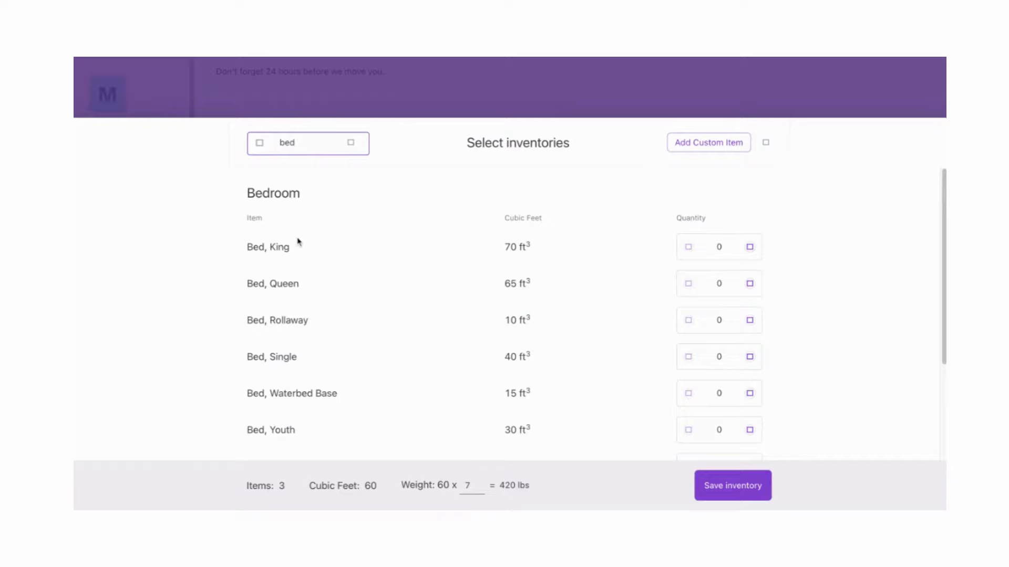
{"action": "left_click", "coordinate": [749, 247]}
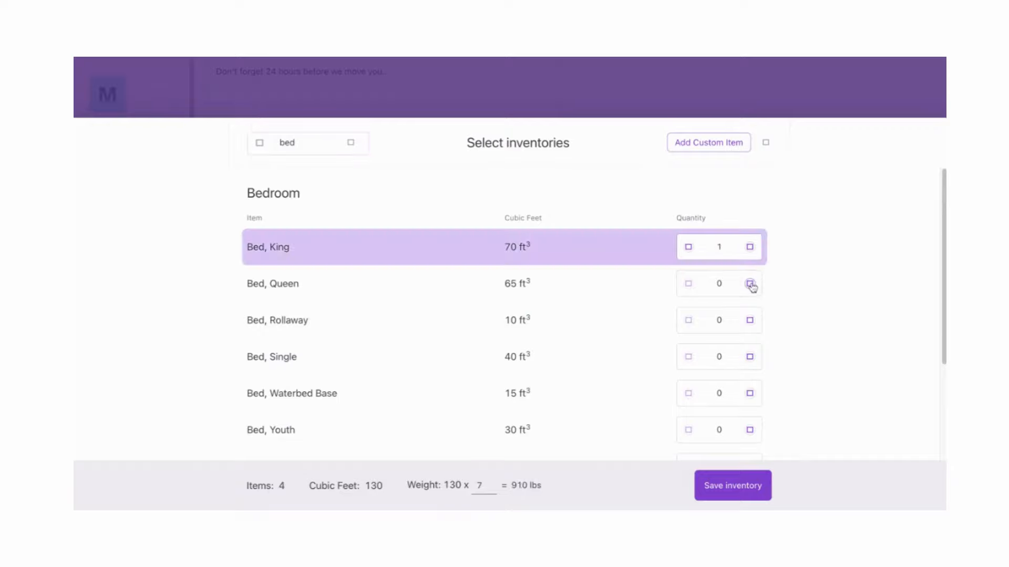
{"action": "left_click", "coordinate": [749, 284]}
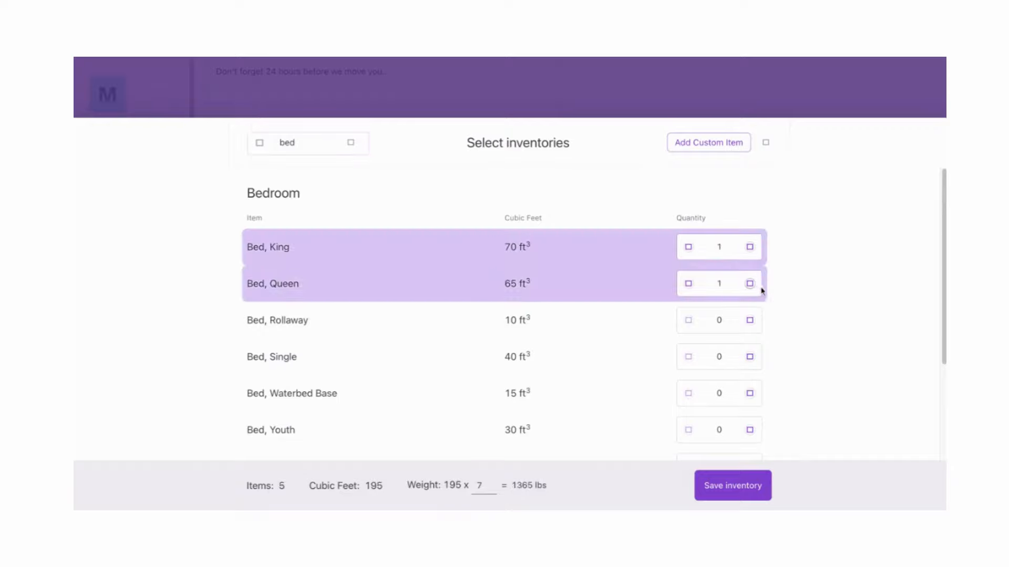
{"action": "left_click", "coordinate": [693, 143]}
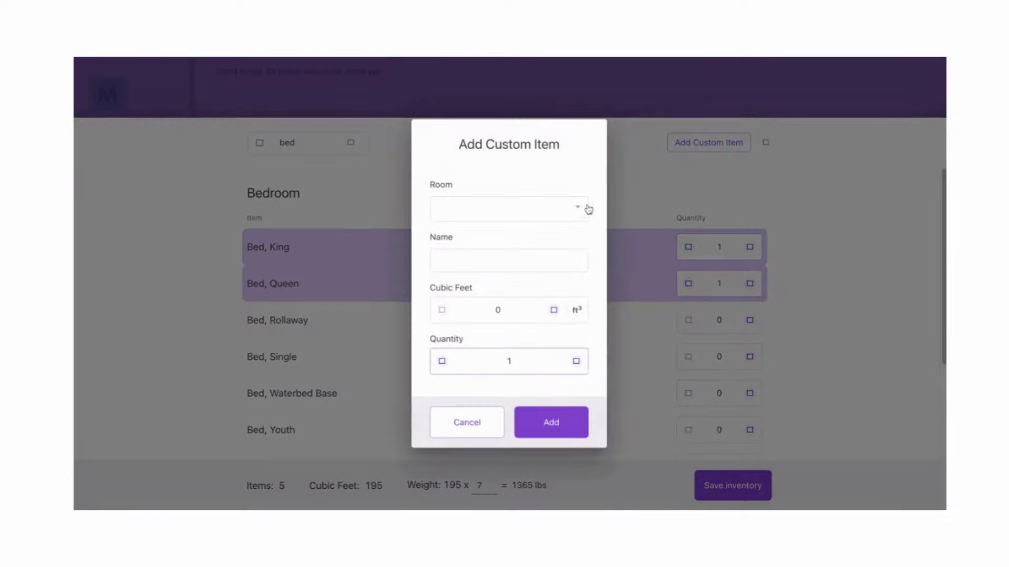
{"action": "left_click", "coordinate": [582, 210]}
{"action": "left_click", "coordinate": [571, 209]}
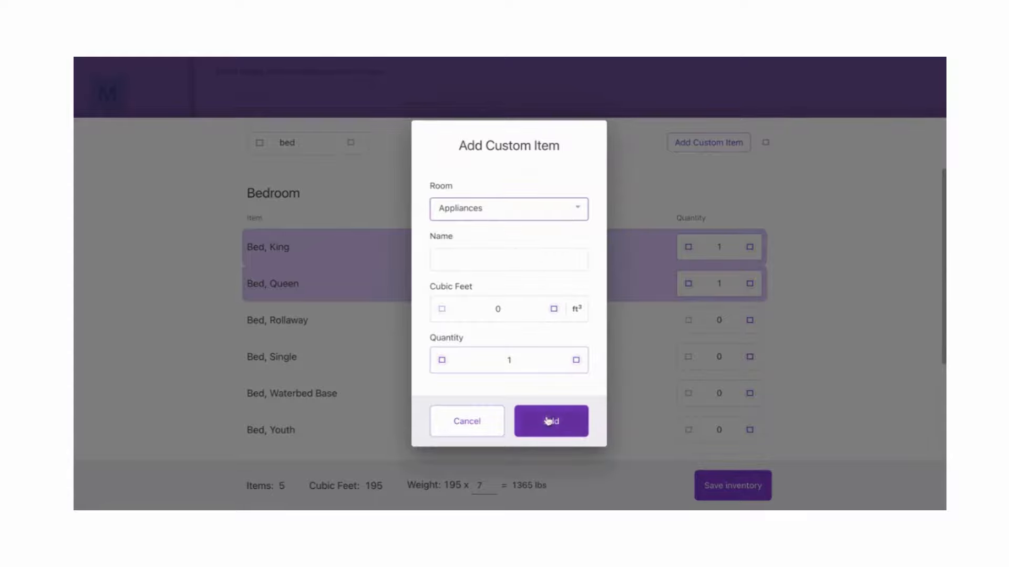
{"action": "left_click", "coordinate": [479, 423]}
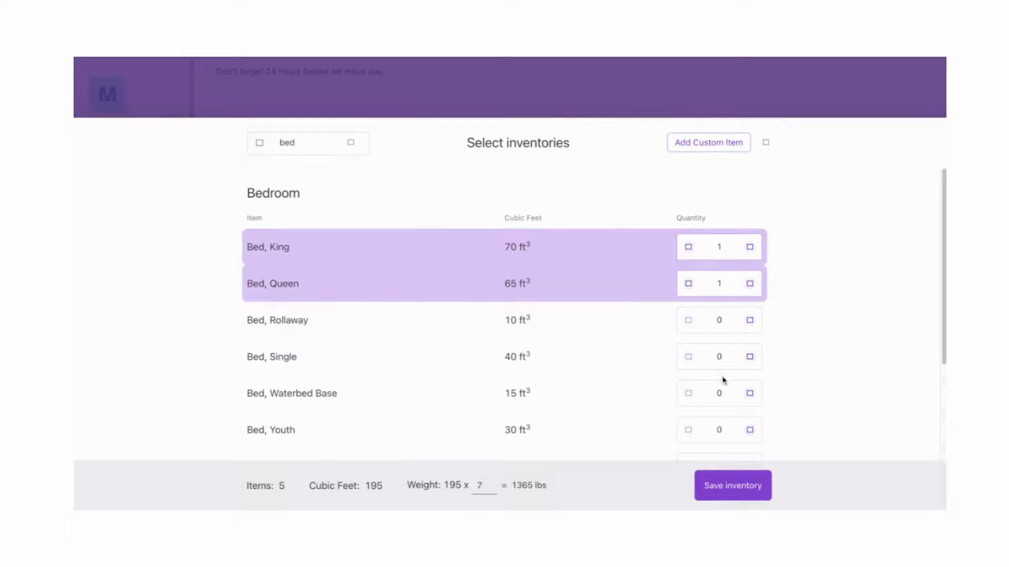
- Save the selected inventory and mark crew availability and Peak Rates as confirmed in the booking checklist
{"action": "left_click", "coordinate": [710, 486]}
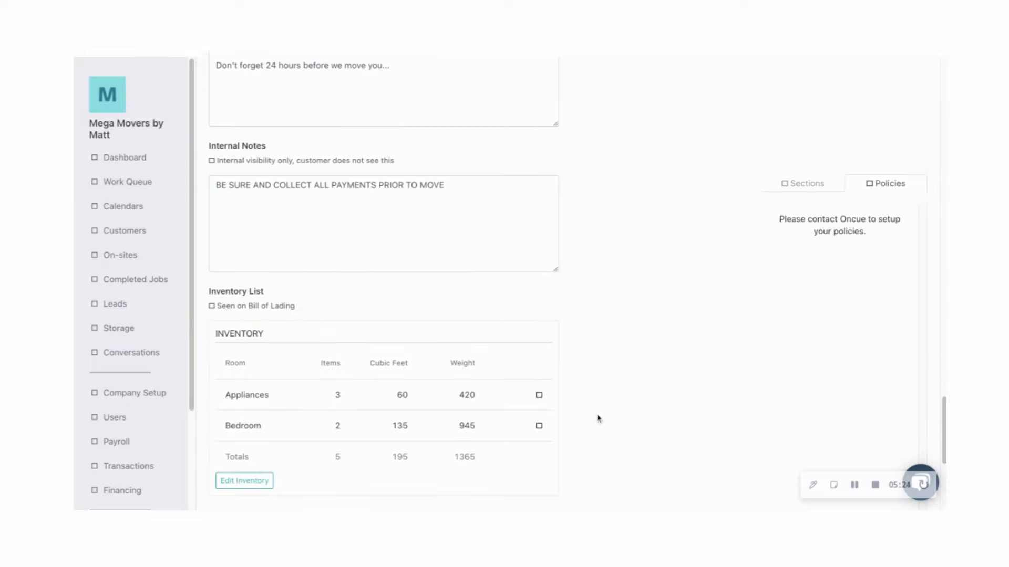
{"action": "scroll", "coordinate": [453, 315], "scroll_direction": "down", "scroll_amount": 2}
{"action": "scroll", "coordinate": [453, 363], "scroll_direction": "down", "scroll_amount": 3}
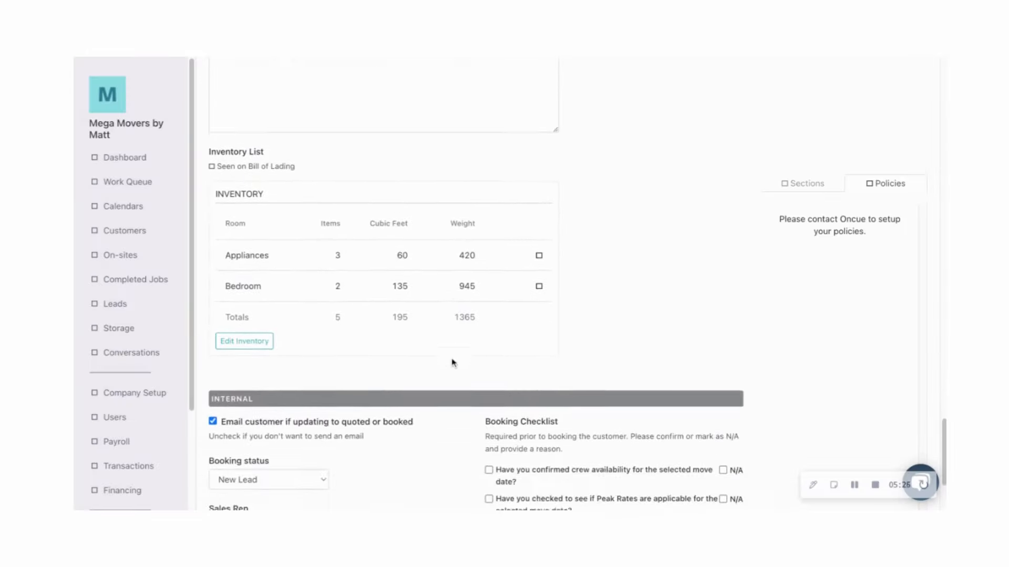
{"action": "scroll", "coordinate": [453, 336], "scroll_direction": "down", "scroll_amount": 1}
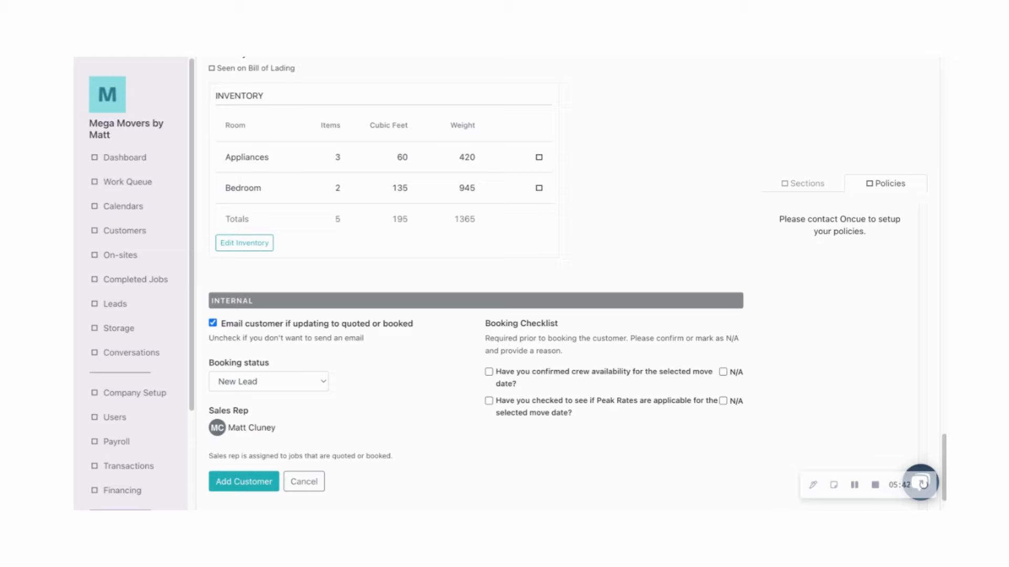
{"action": "left_click", "coordinate": [489, 372]}
{"action": "left_click", "coordinate": [489, 401]}
- Set the booking status to Quoted and add the customer
{"action": "left_click", "coordinate": [324, 386]}
{"action": "left_click", "coordinate": [313, 402]}
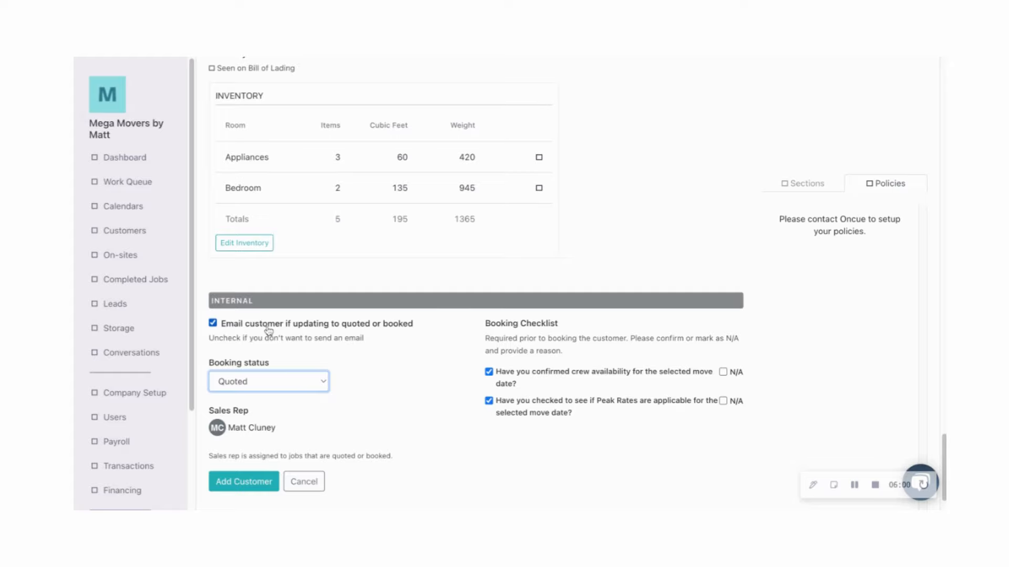
{"action": "left_click", "coordinate": [257, 482]}
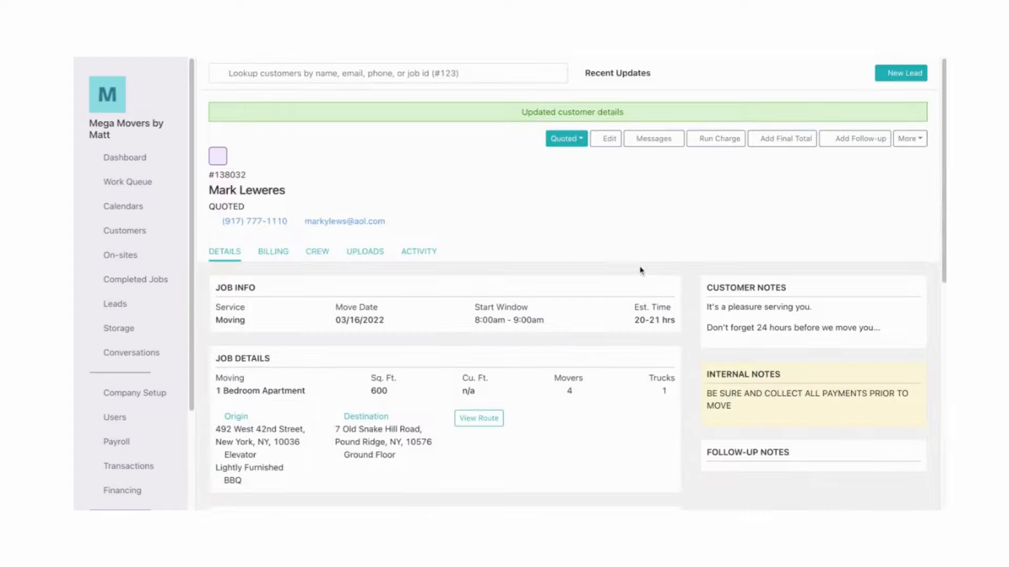
- Open the customer's messages and read the full quote email, including move date, rate, move details, notes and inventory
{"action": "left_click", "coordinate": [659, 143]}
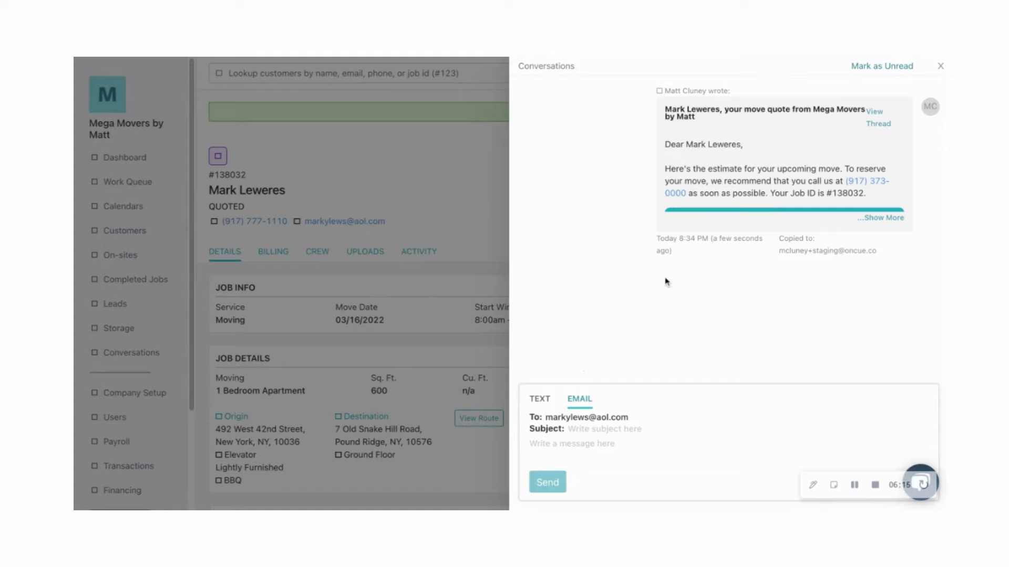
{"action": "left_click", "coordinate": [892, 219]}
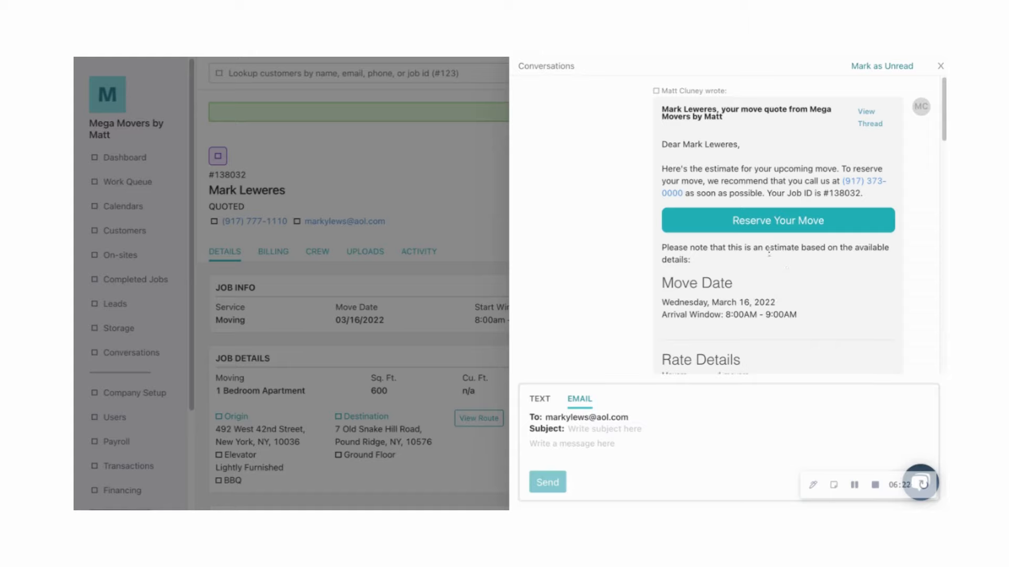
{"action": "scroll", "coordinate": [767, 260], "scroll_direction": "down", "scroll_amount": 1}
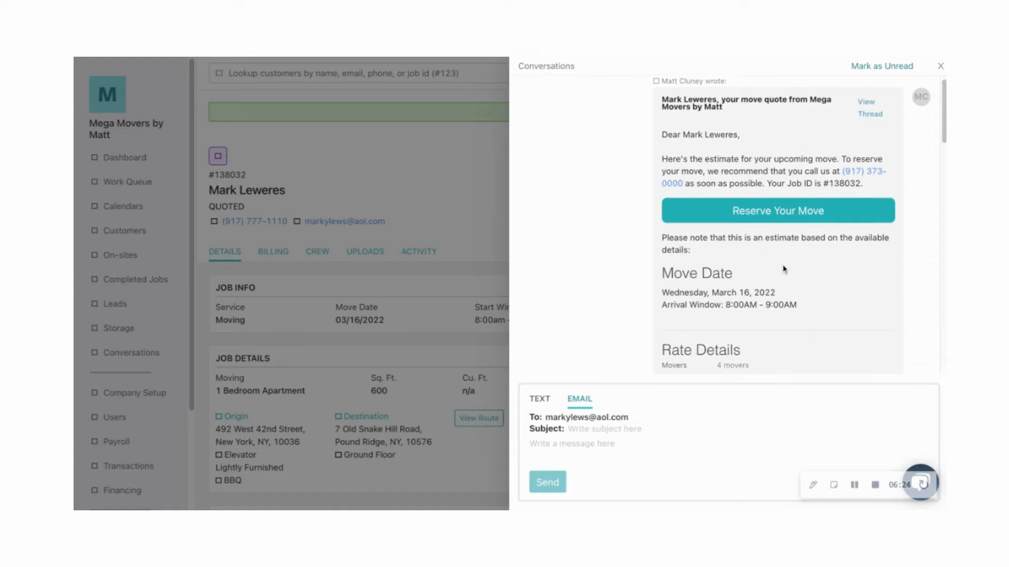
{"action": "scroll", "coordinate": [786, 271], "scroll_direction": "down", "scroll_amount": 3}
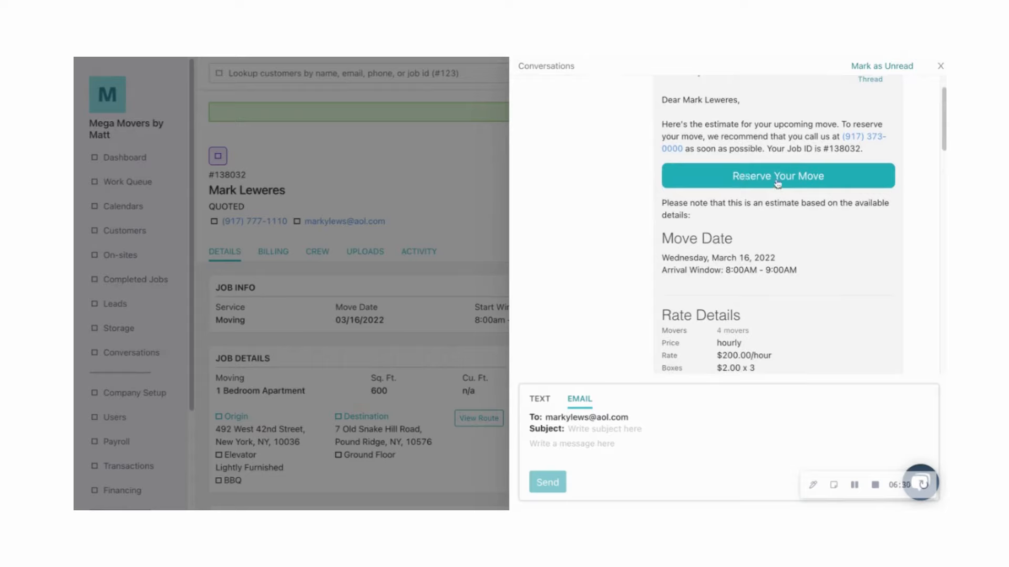
{"action": "scroll", "coordinate": [785, 234], "scroll_direction": "down", "scroll_amount": 5}
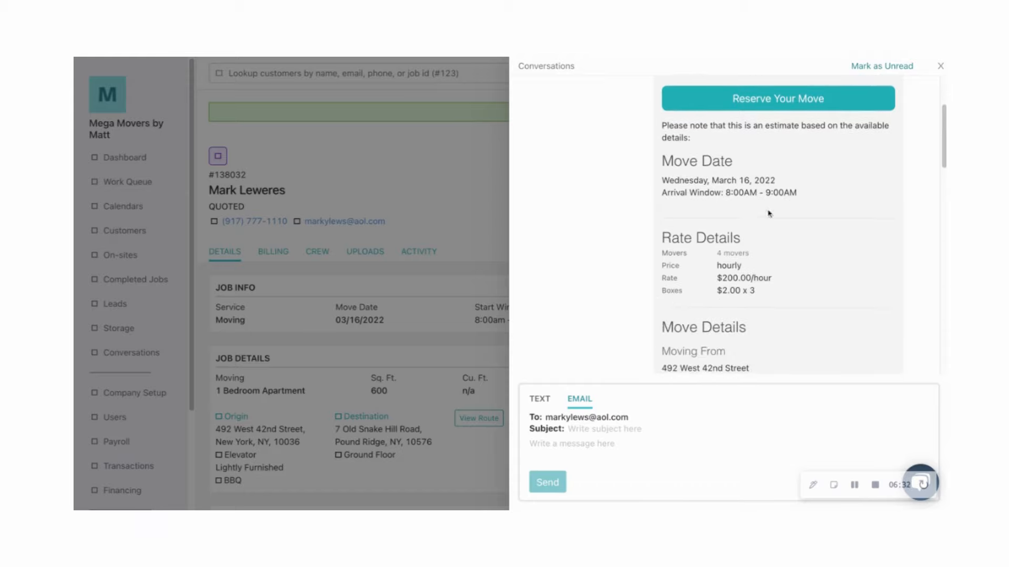
{"action": "scroll", "coordinate": [760, 237], "scroll_direction": "down", "scroll_amount": 8}
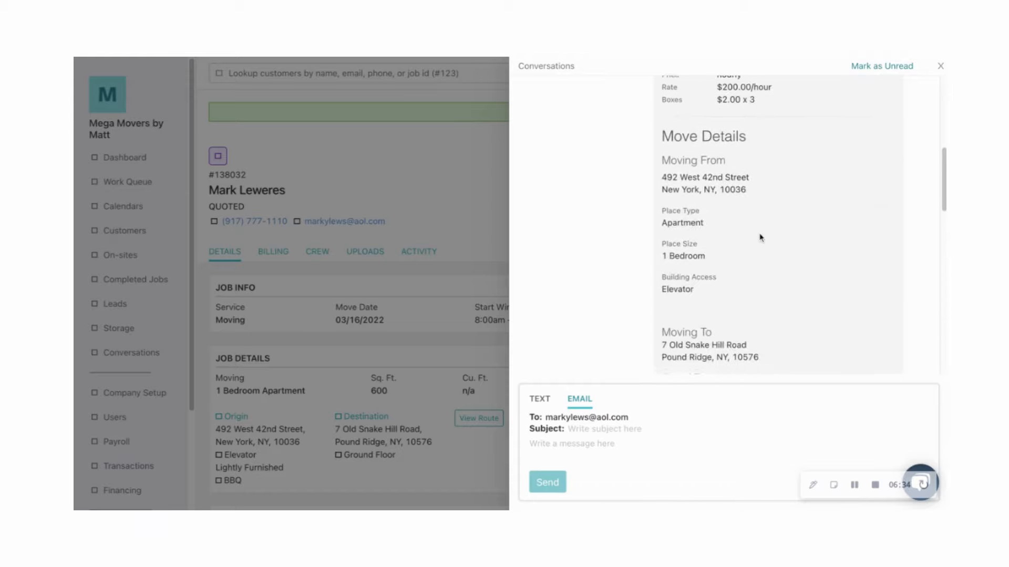
{"action": "scroll", "coordinate": [760, 238], "scroll_direction": "down", "scroll_amount": 7}
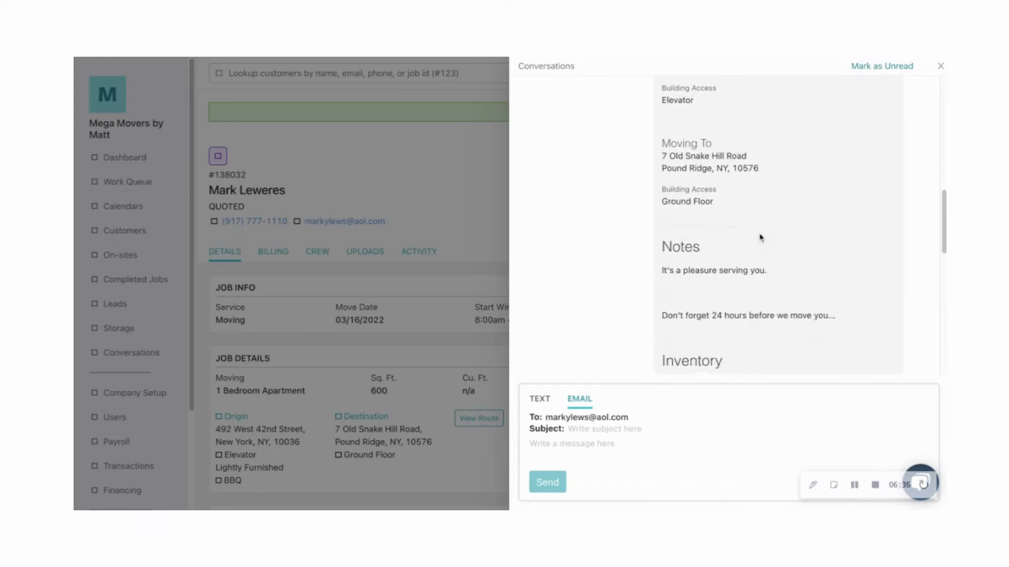
{"action": "scroll", "coordinate": [760, 237], "scroll_direction": "down", "scroll_amount": 4}
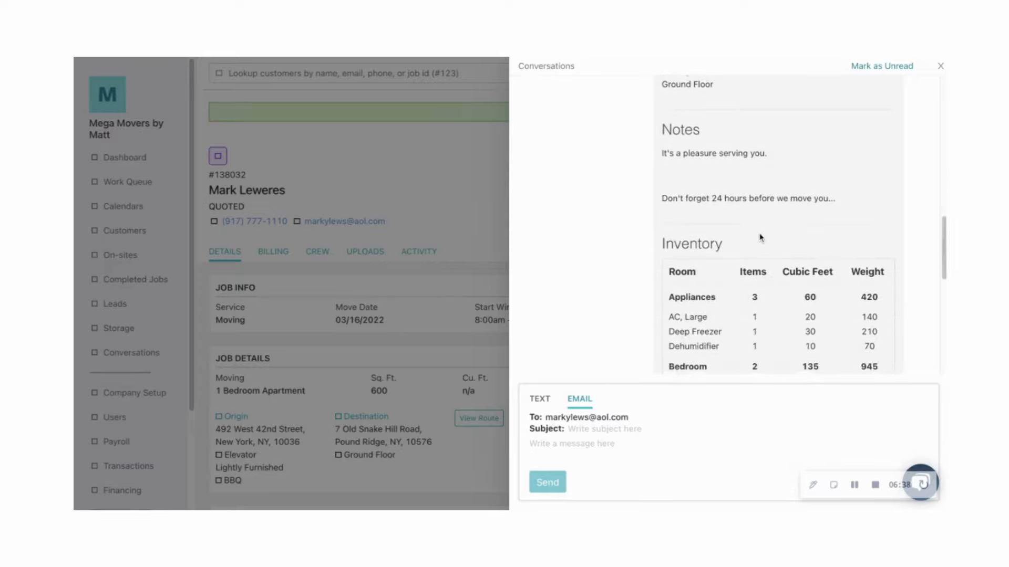
{"action": "left_click", "coordinate": [941, 67]}
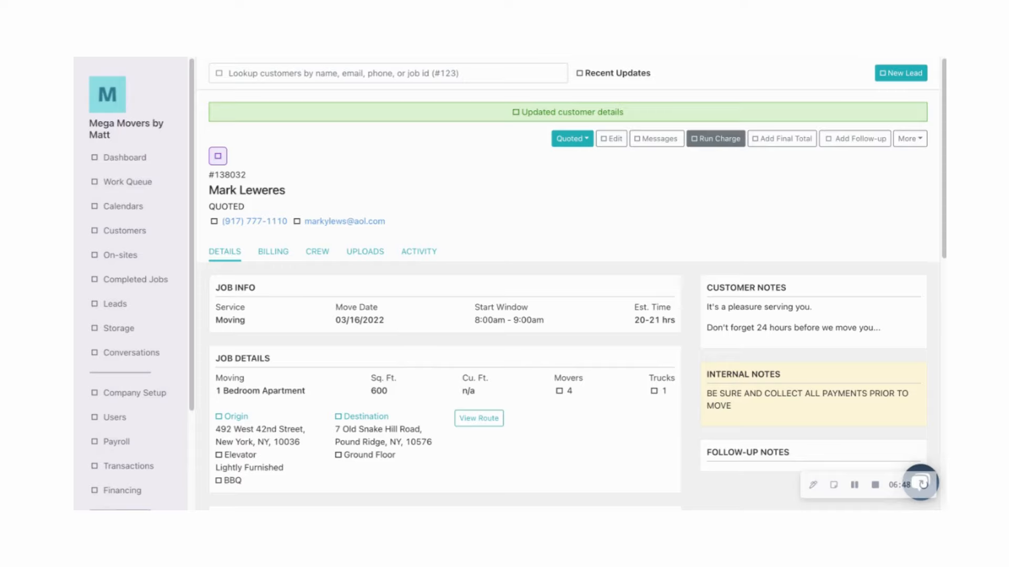
- View the Run Charge page's charge and payment options, and return to the customer record
{"action": "left_click", "coordinate": [716, 139]}
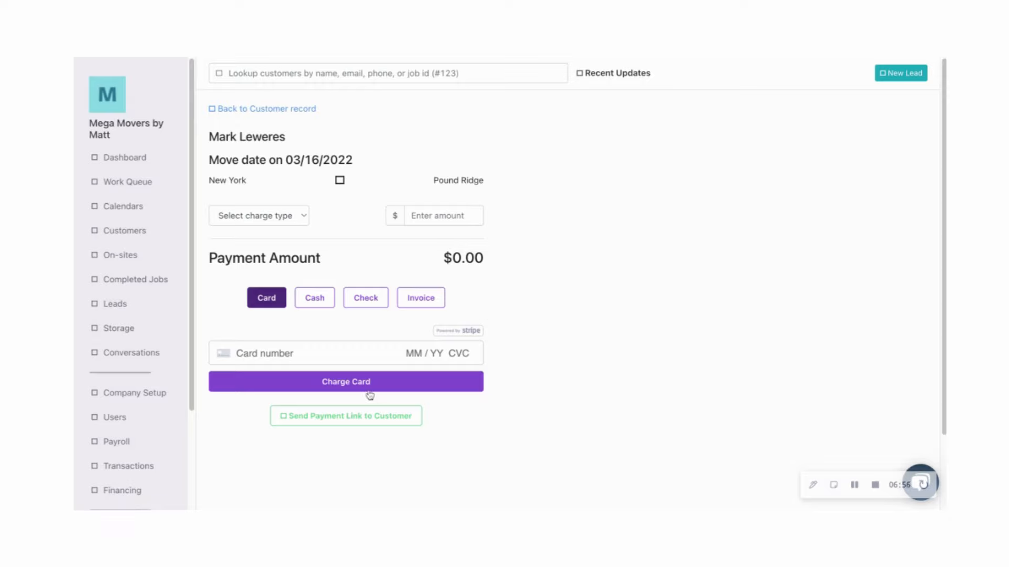
{"action": "left_click", "coordinate": [269, 110]}
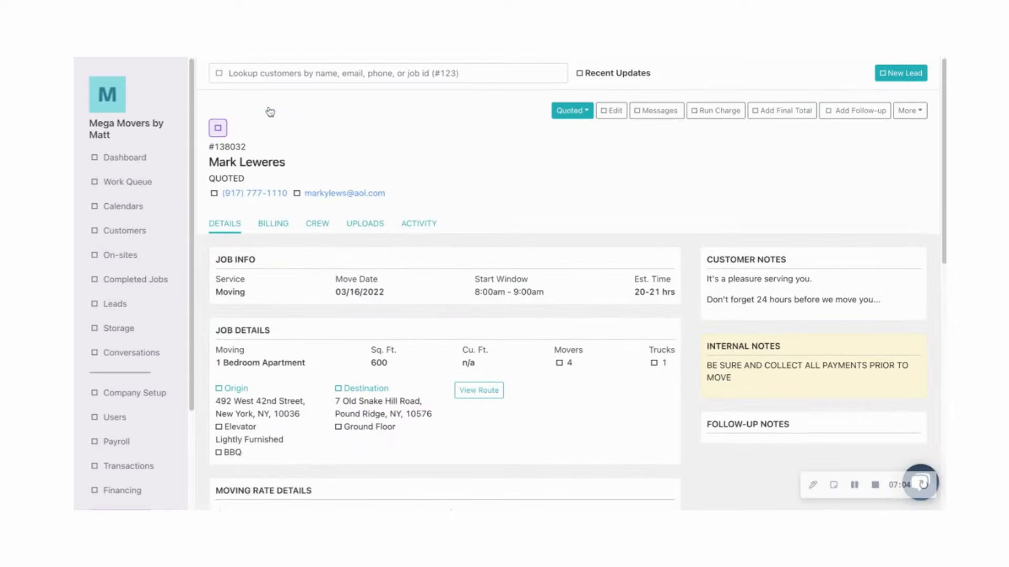